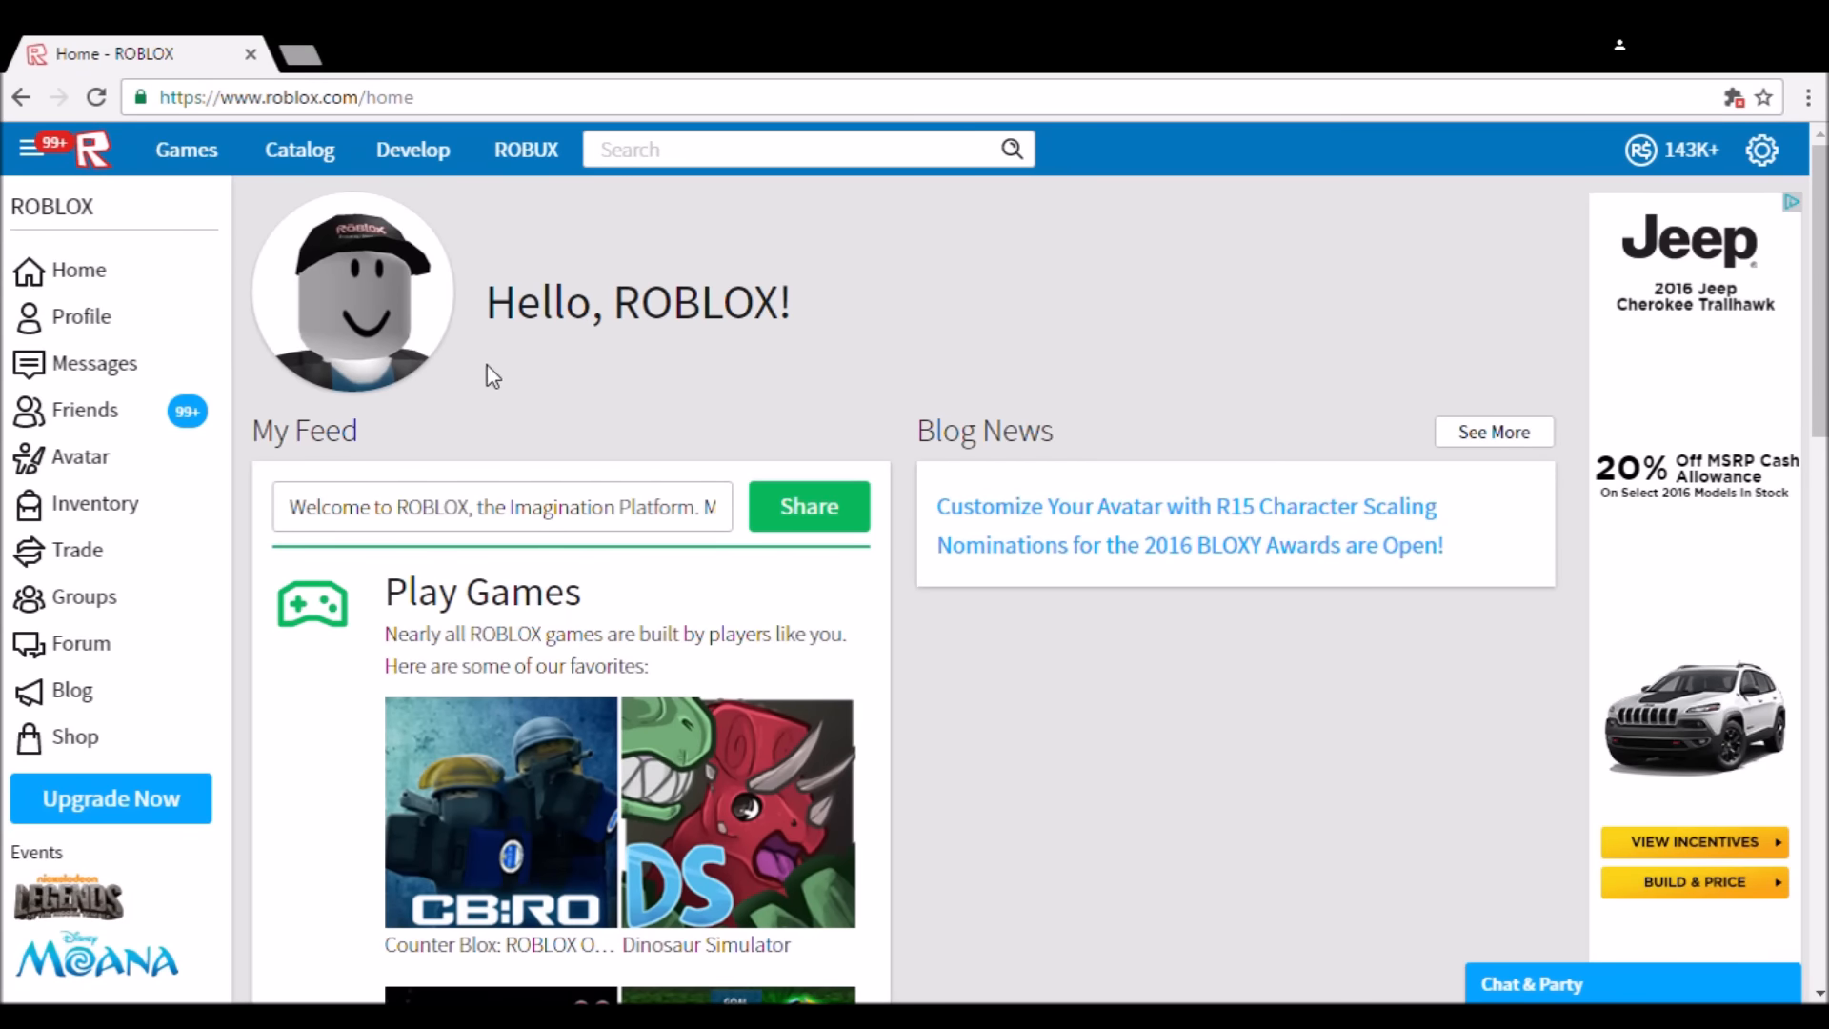
Step: Reach the Buy ROBUX page from the home feed and choose the 22,500 ROBUX bundle for $199.95
left_click_drag(490, 375, 1103, 377)
left_click(1122, 362)
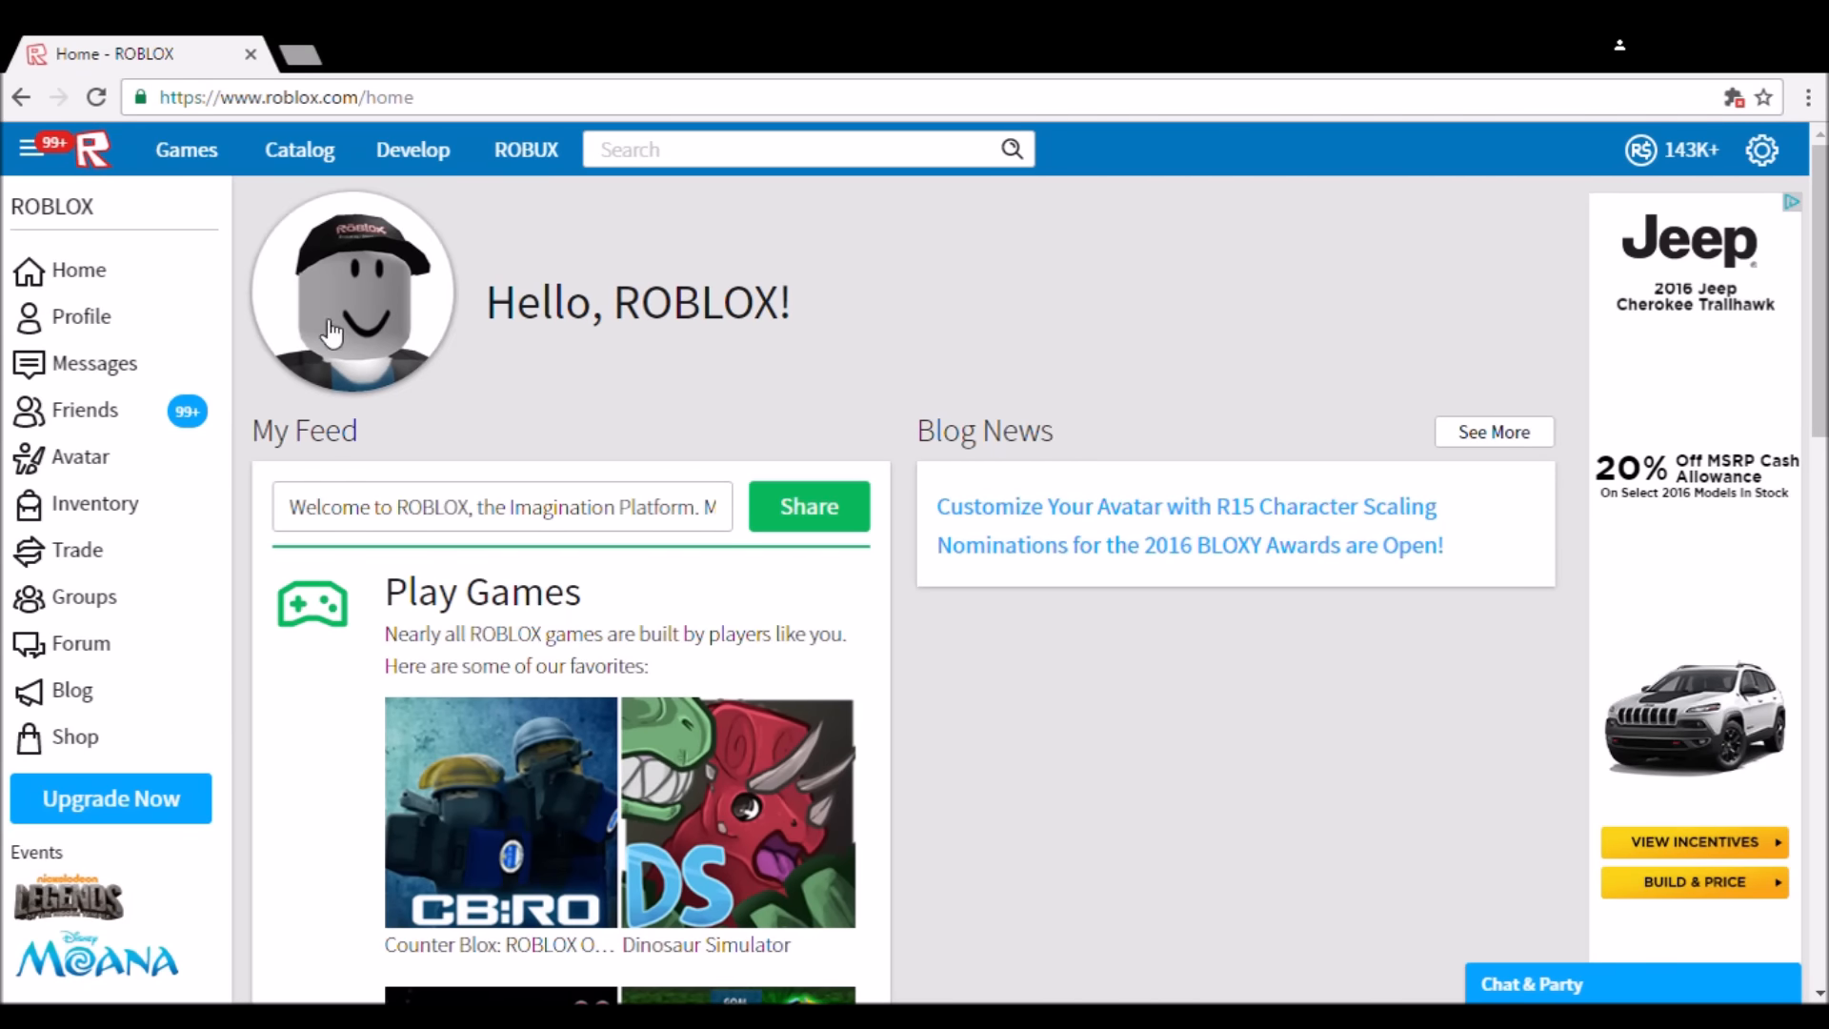
left_click(31, 149)
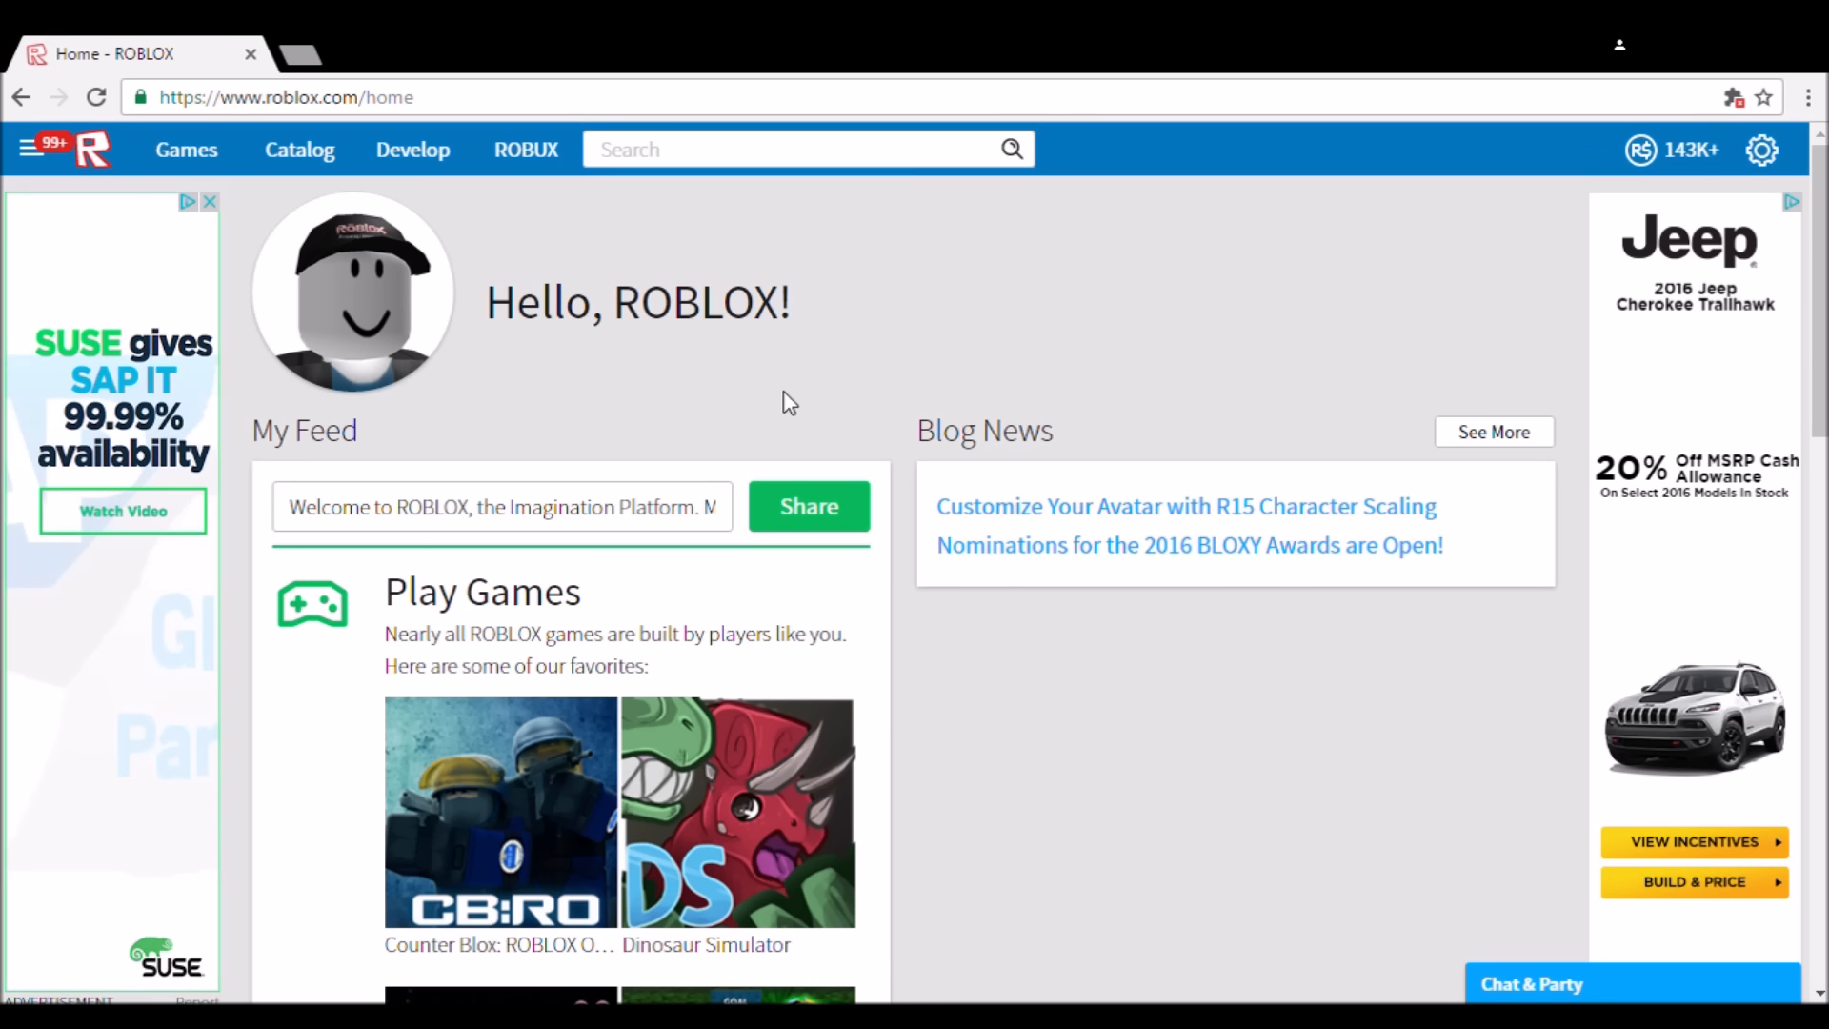
left_click(536, 154)
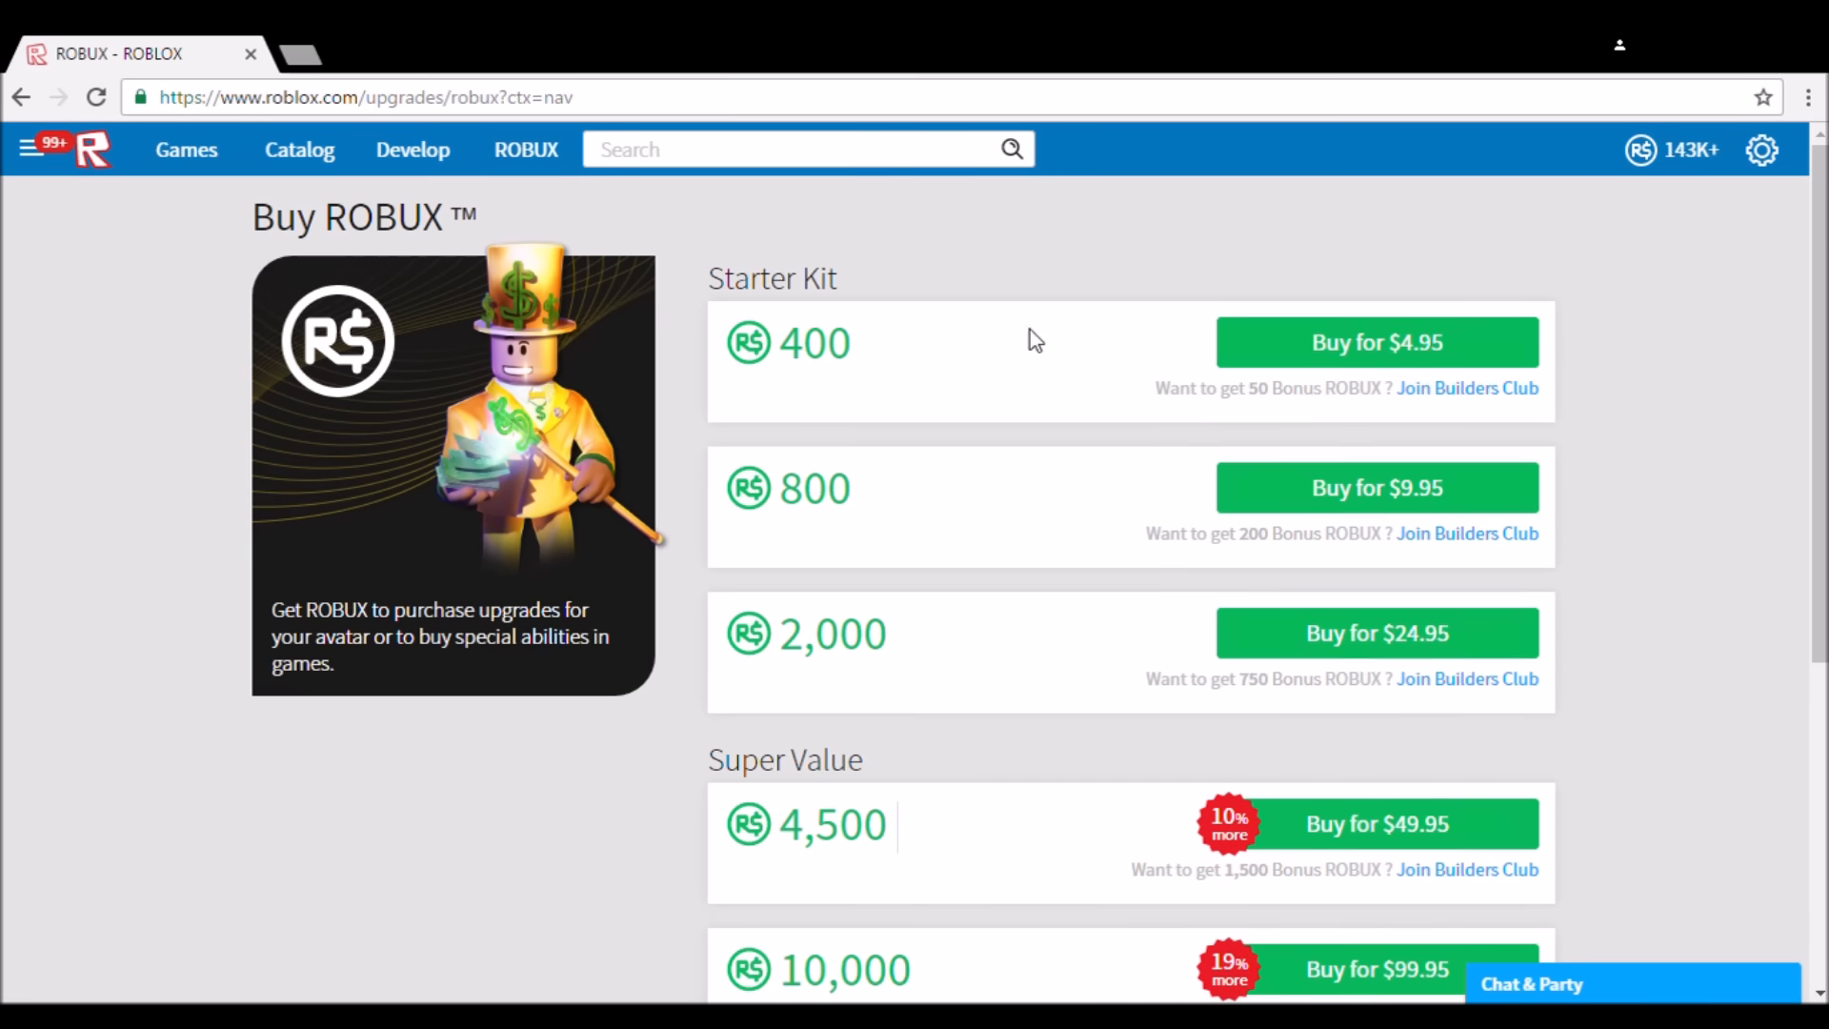
scroll(1161, 353, "down", 5)
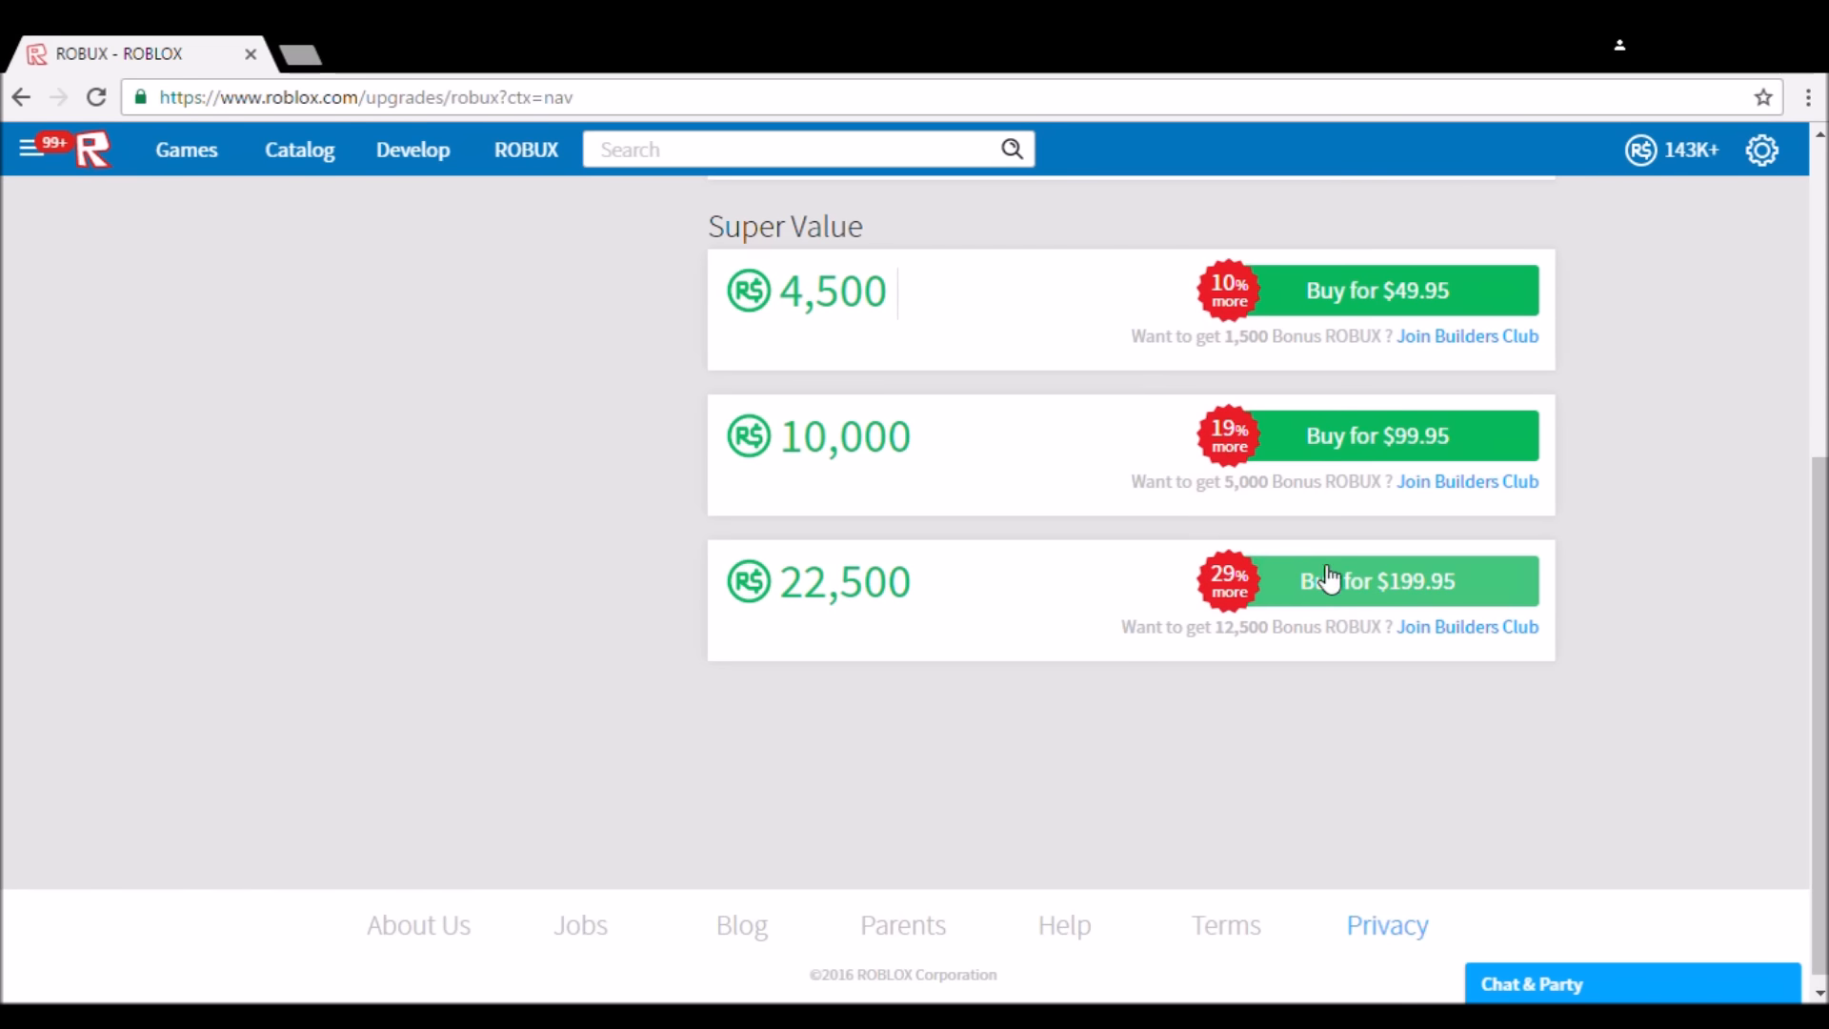
left_click(1408, 579)
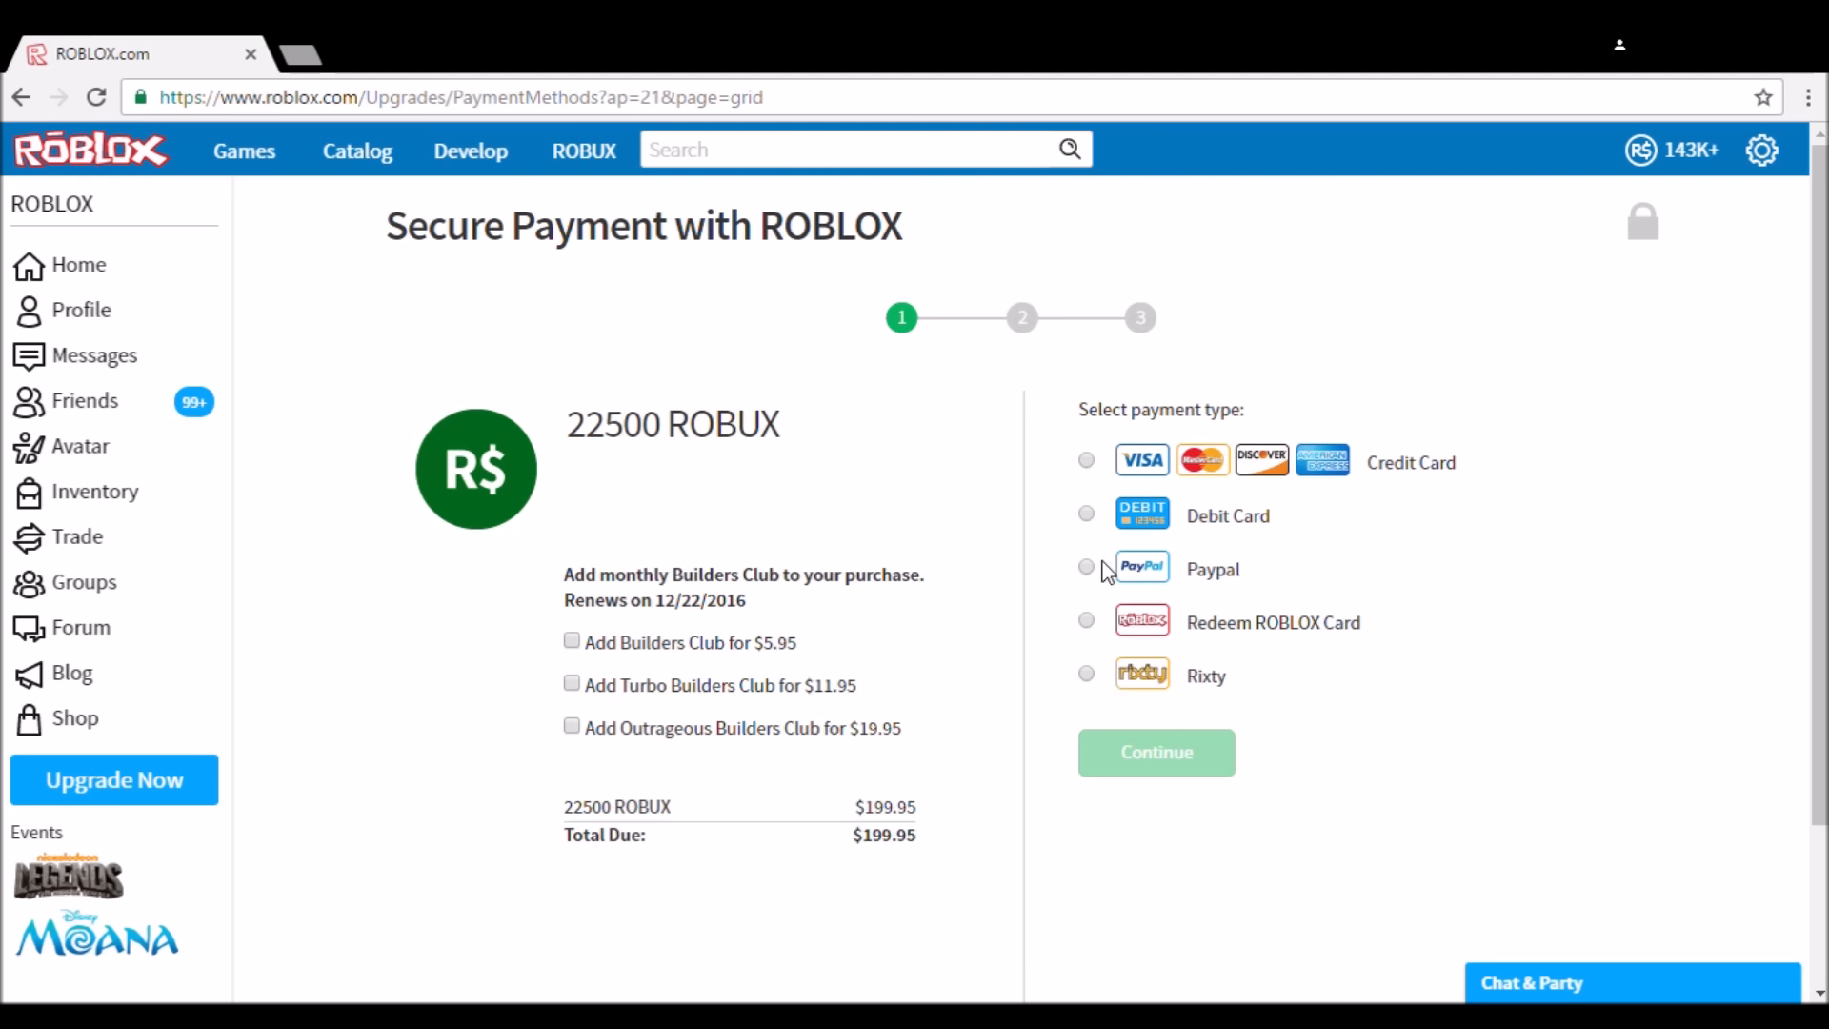
Step: Choose Credit Card as the payment type and continue to the billing form
left_click(1087, 460)
left_click(1127, 766)
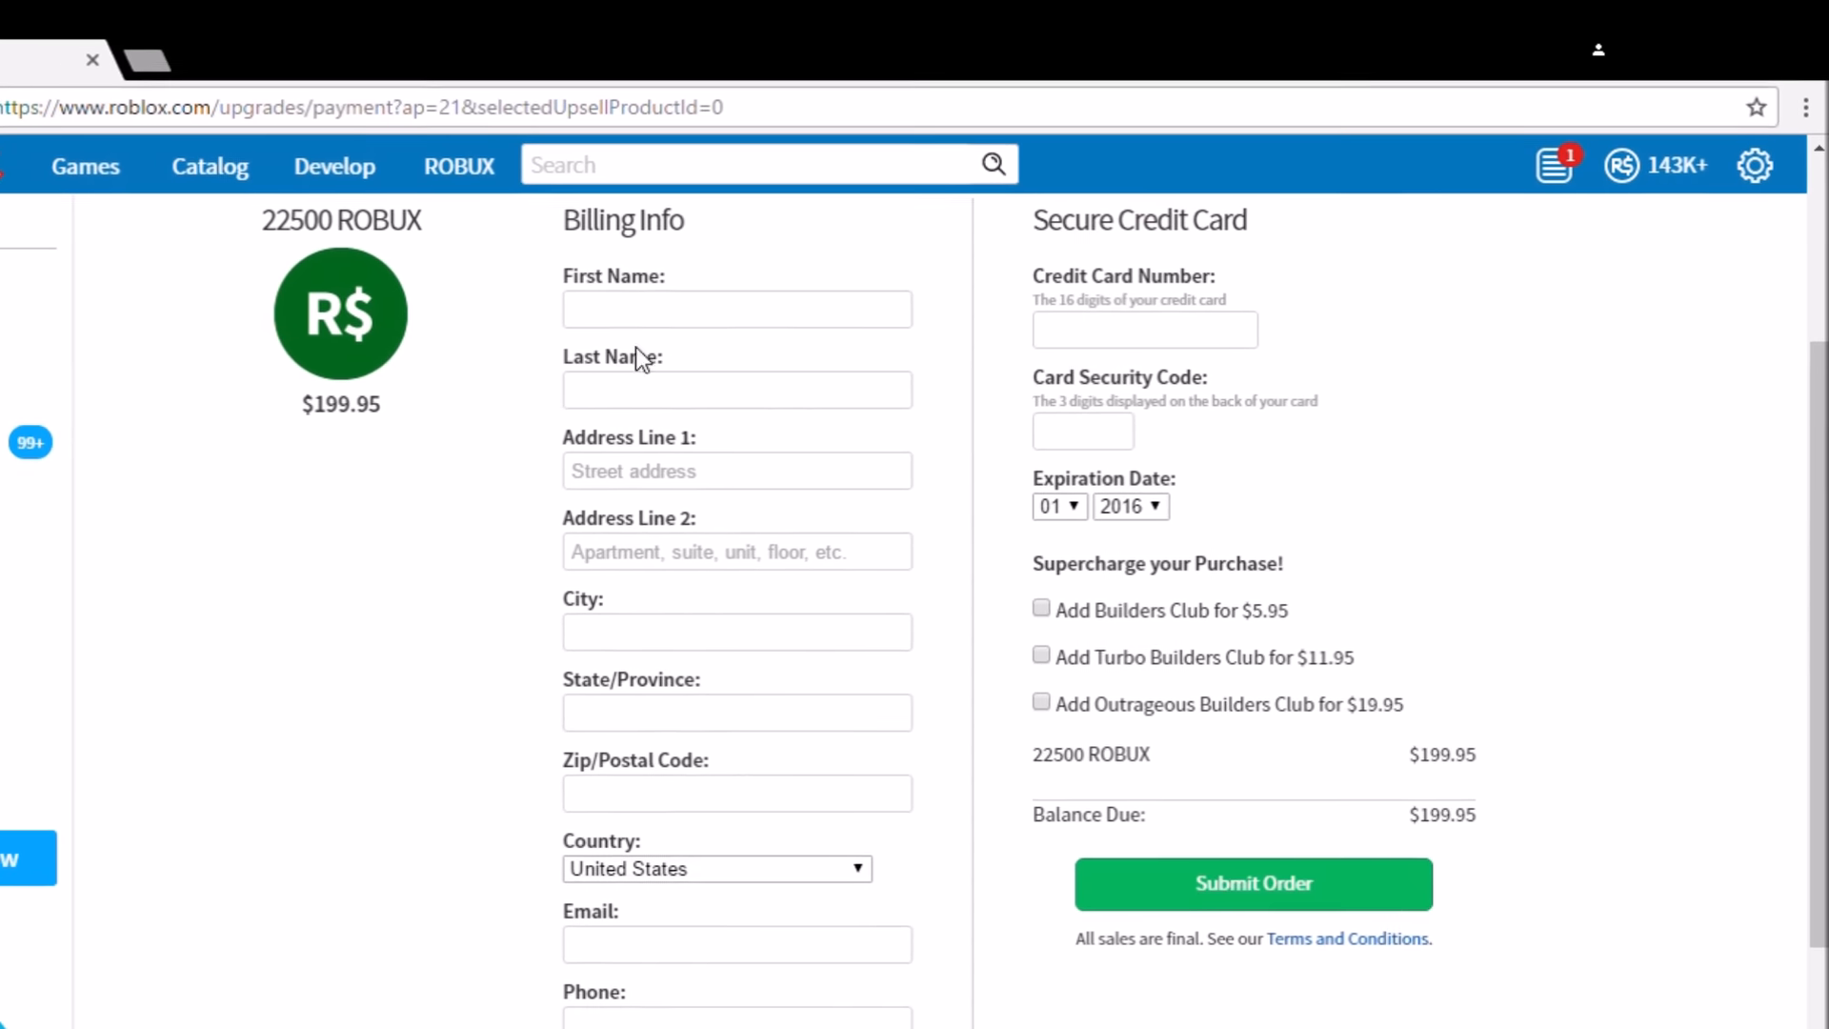
Step: Fill in the billing name, address, city, state, zip, email and phone number
left_click(586, 330)
type("Donald")
key("Tab")
type("Trump")
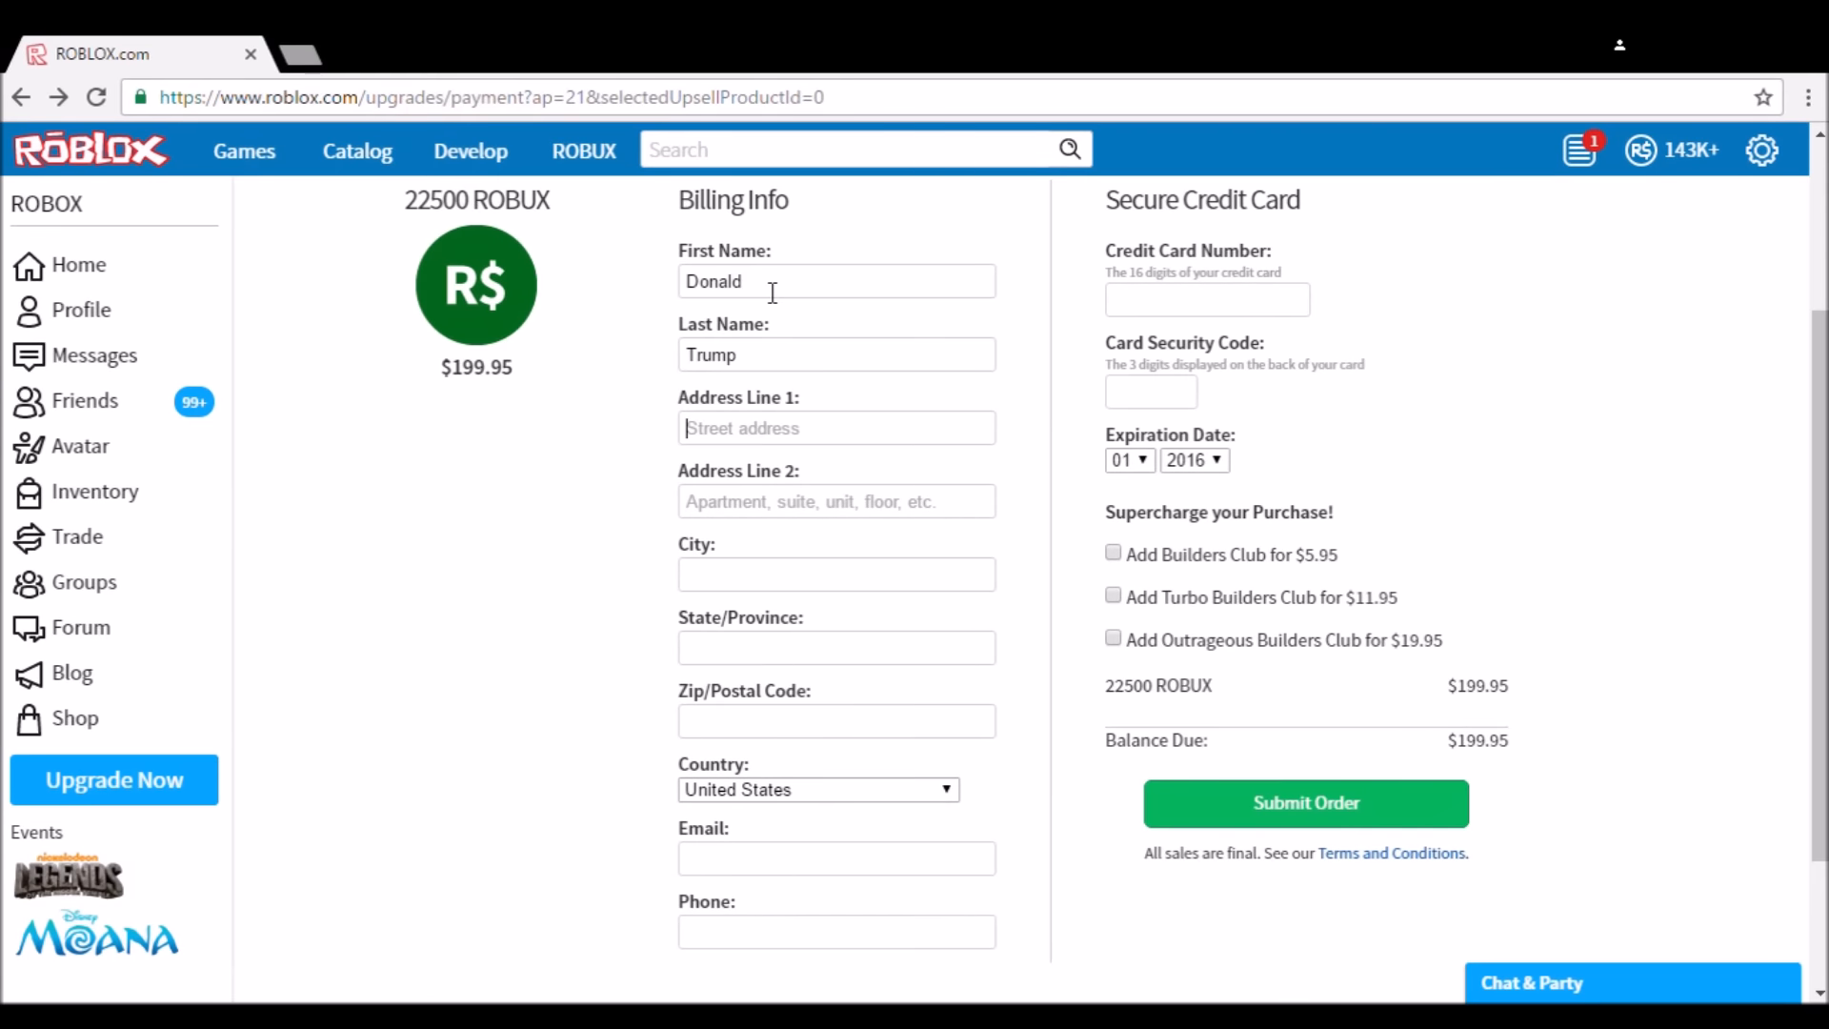
key("Tab")
type("Idiot street ave lol")
key("Tab")
type("noobynooby")
key("Tab")
type("Noobino")
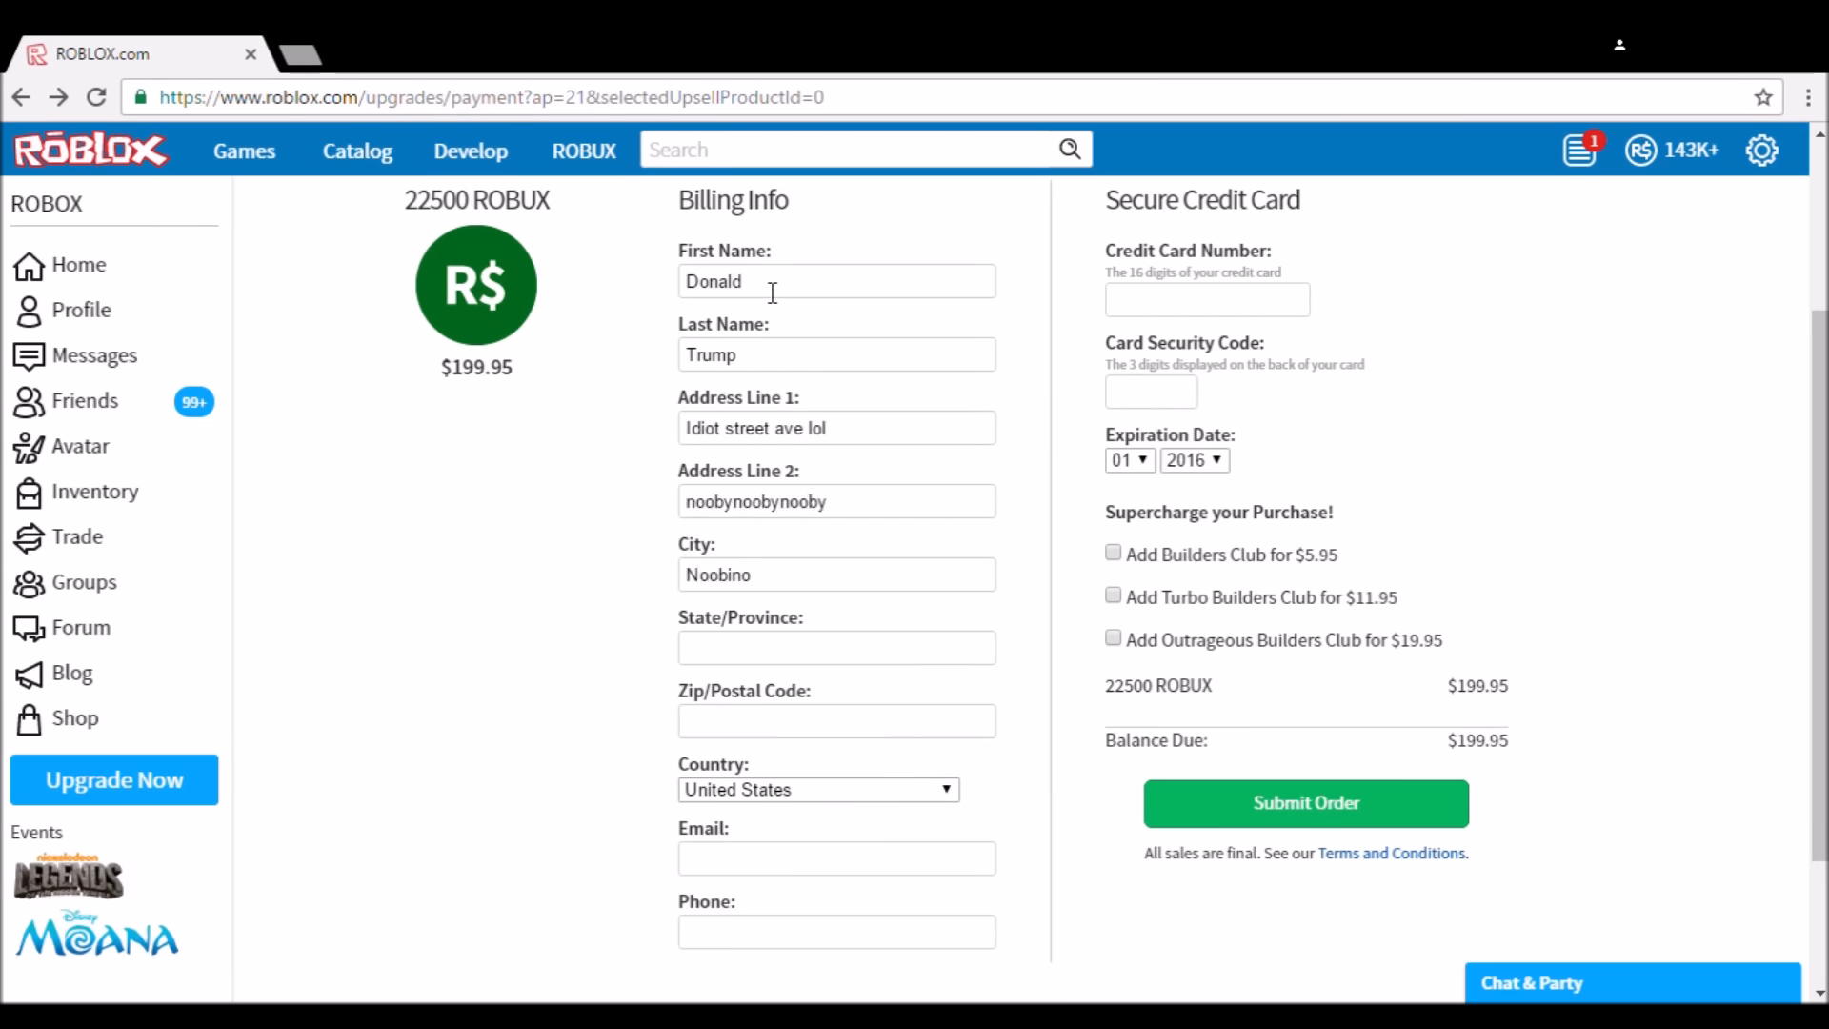
key("Tab")
type("Loltrumpsucks")
key("Tab")
type("420691337")
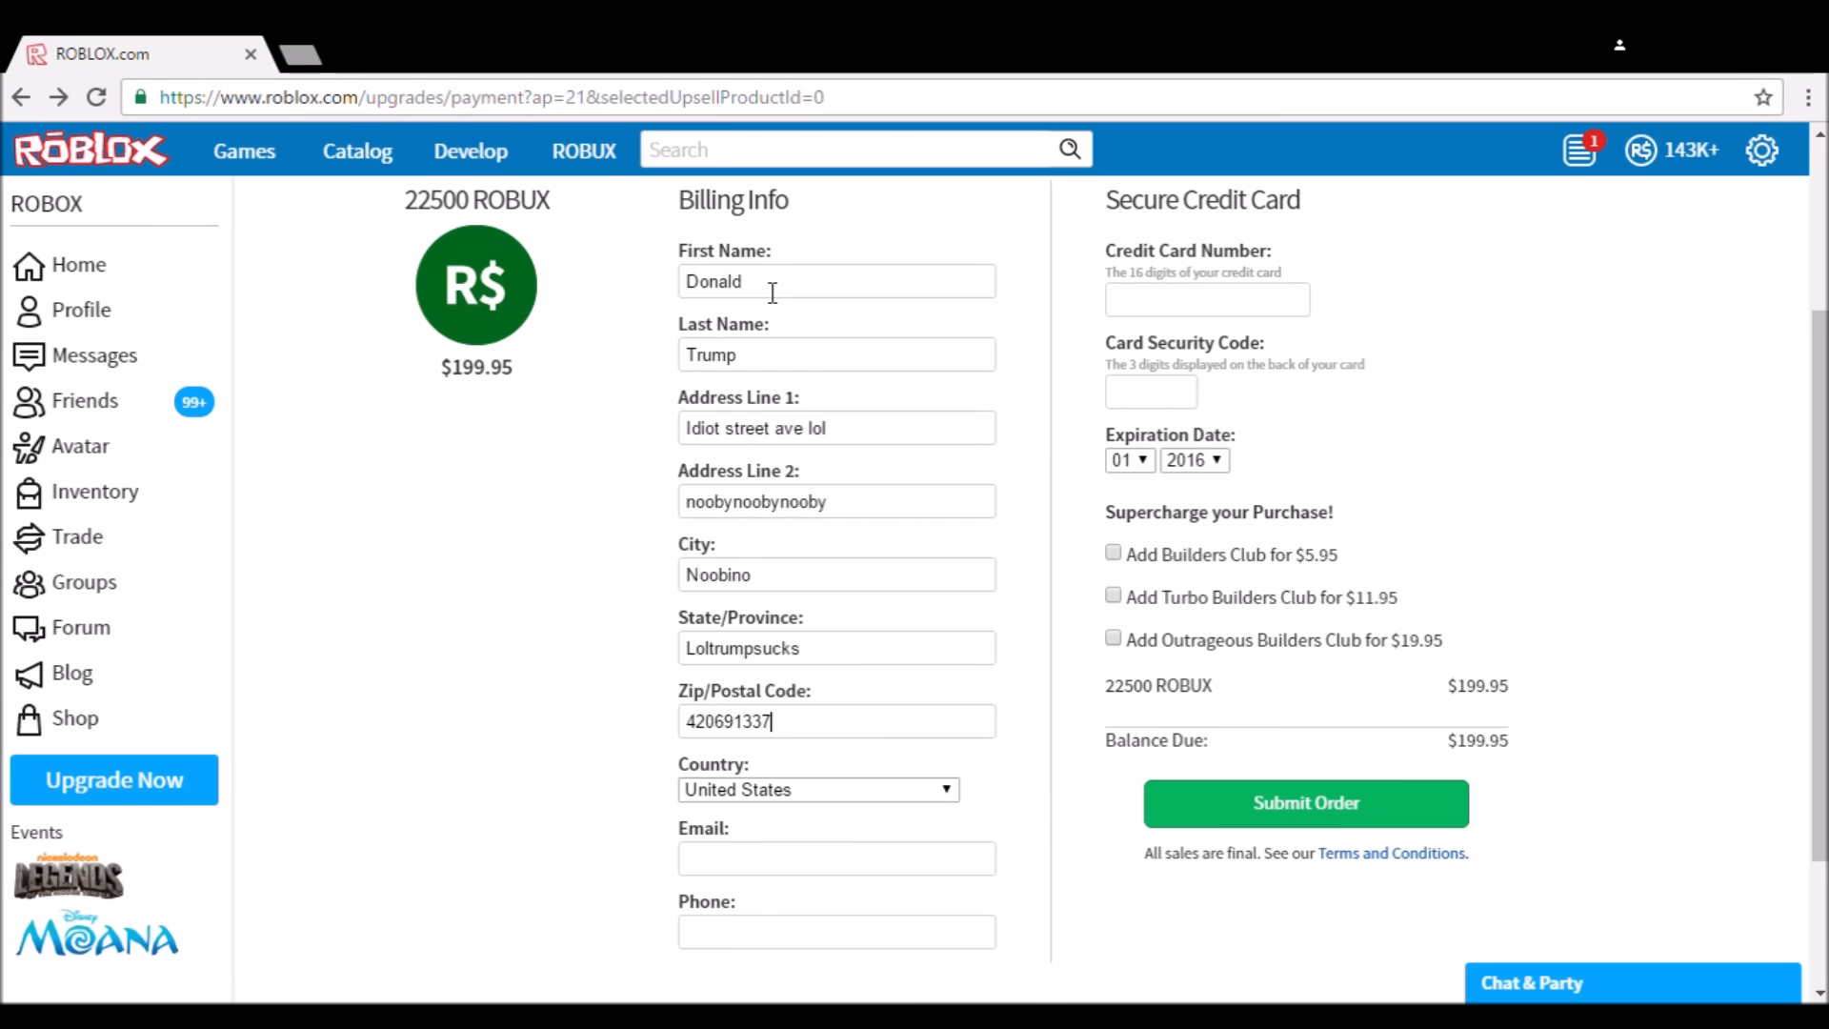
type("idiotnerd=trump@noob.ru")
left_click(767, 932)
type("6666969")
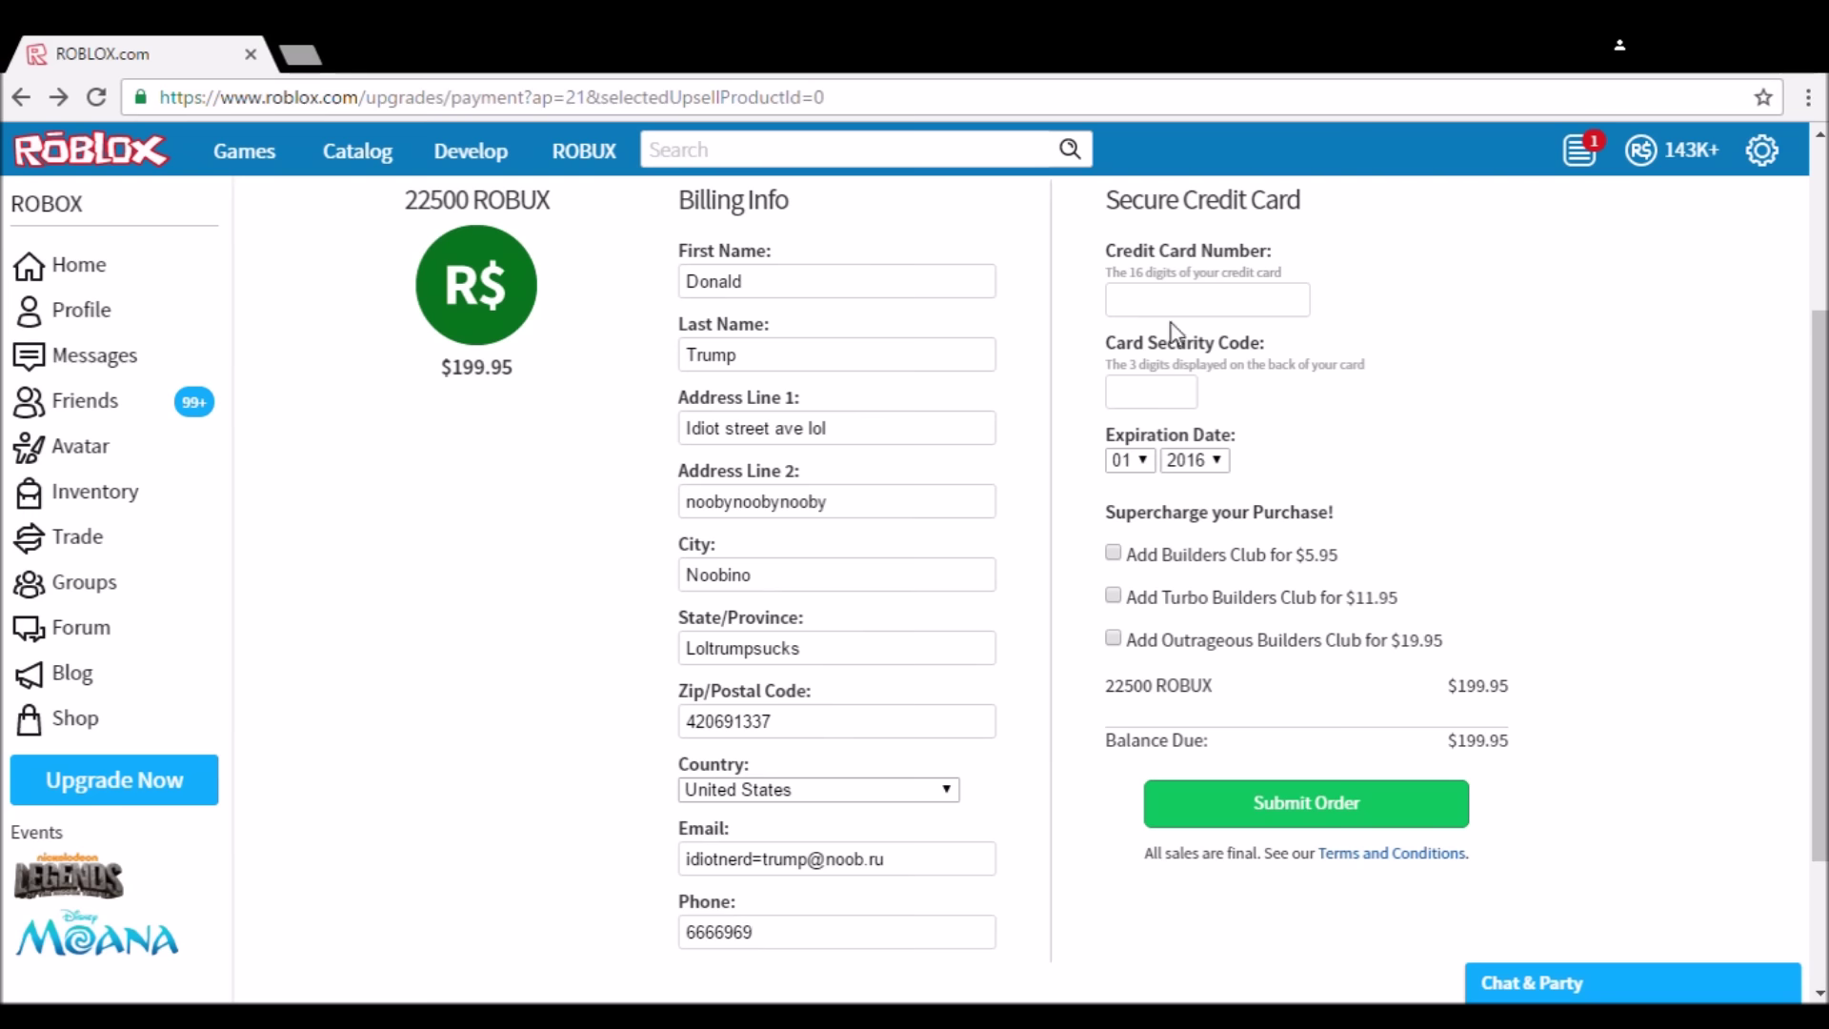
Step: Enter the credit card number and security code and pick the expiration month
left_click(1207, 298)
type("6969696969420")
left_click(1161, 397)
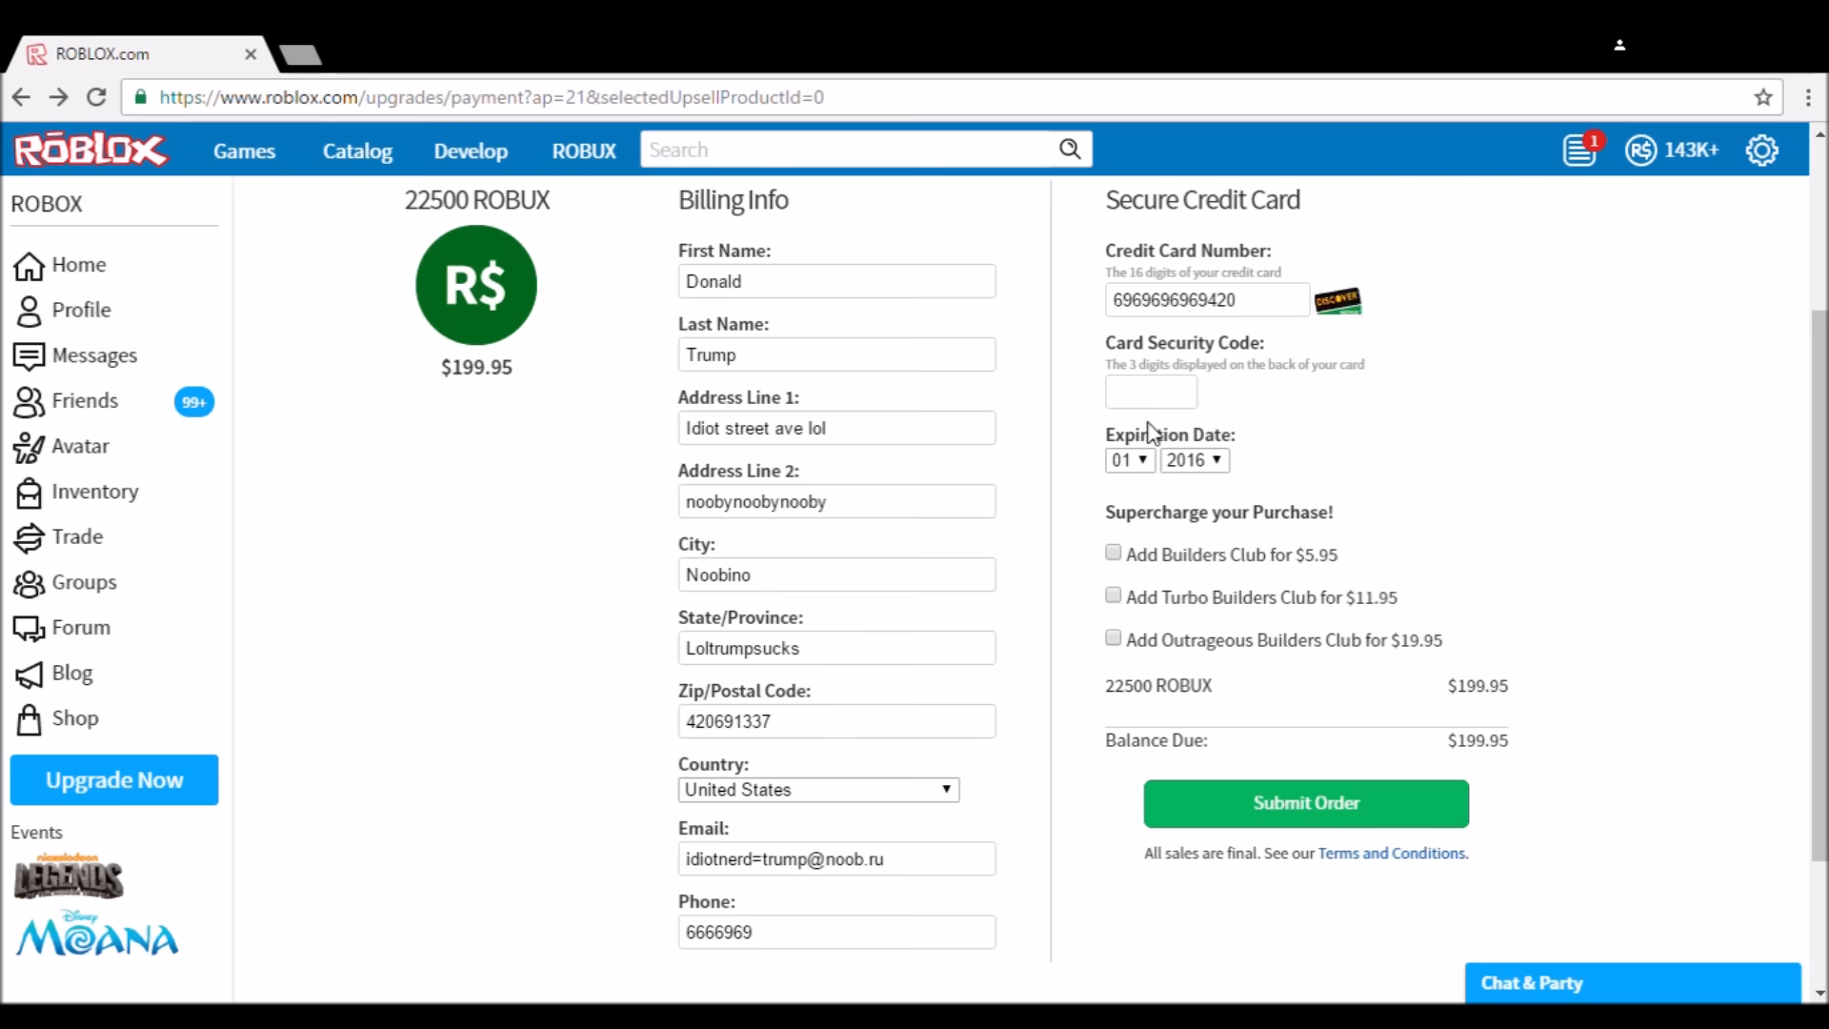
type("666")
left_click(1127, 459)
left_click(1127, 572)
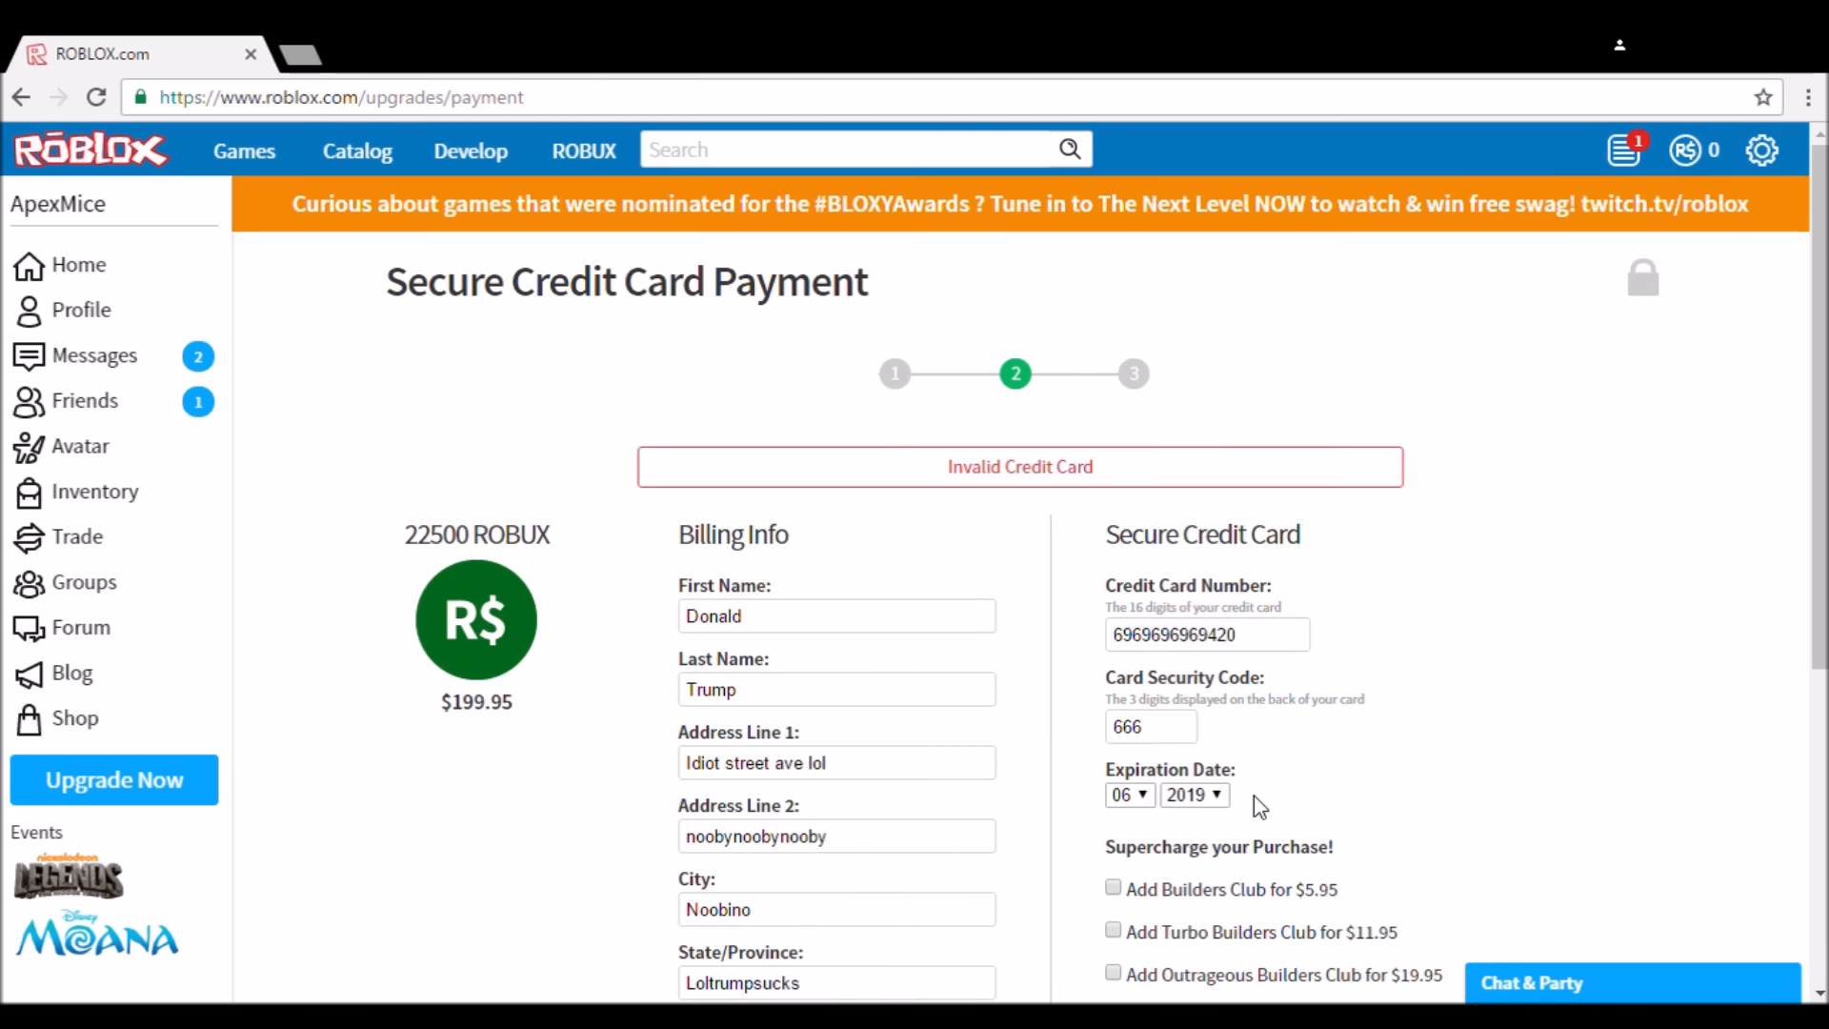
scroll(1253, 796, "down", 1)
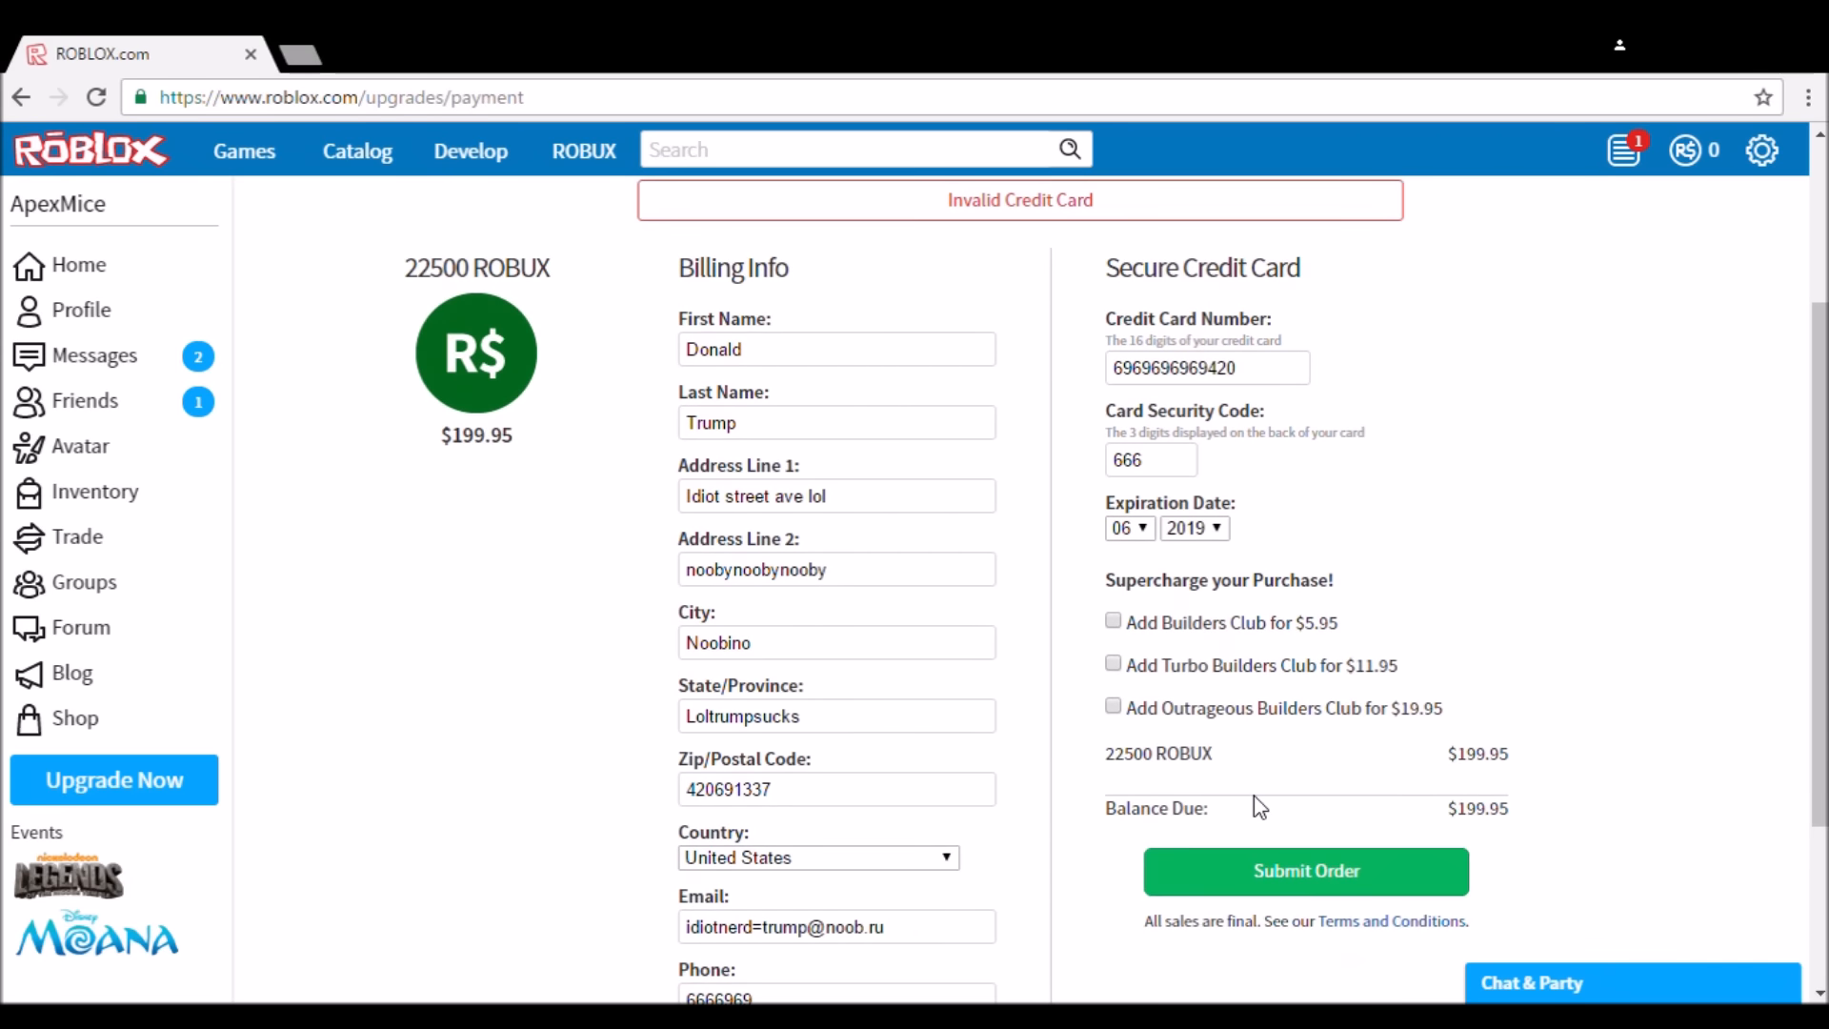
scroll(1253, 796, "up", 1)
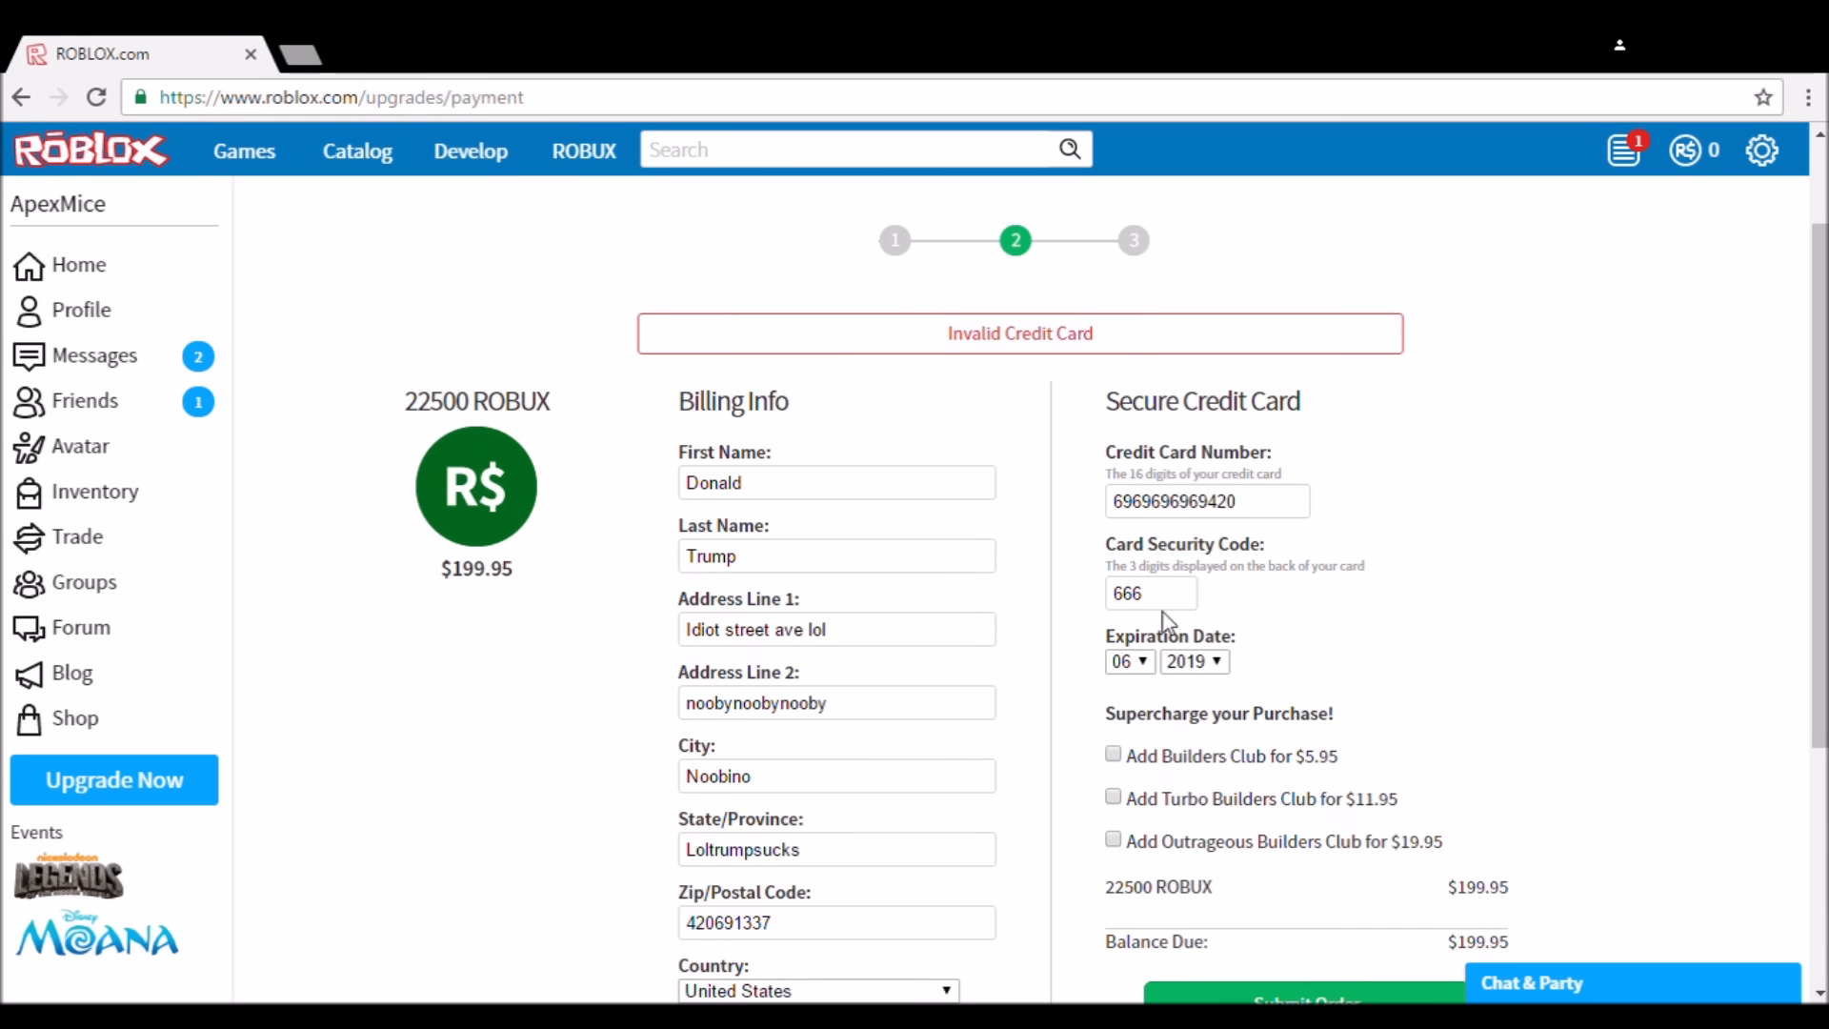
scroll(1193, 665, "down", 1)
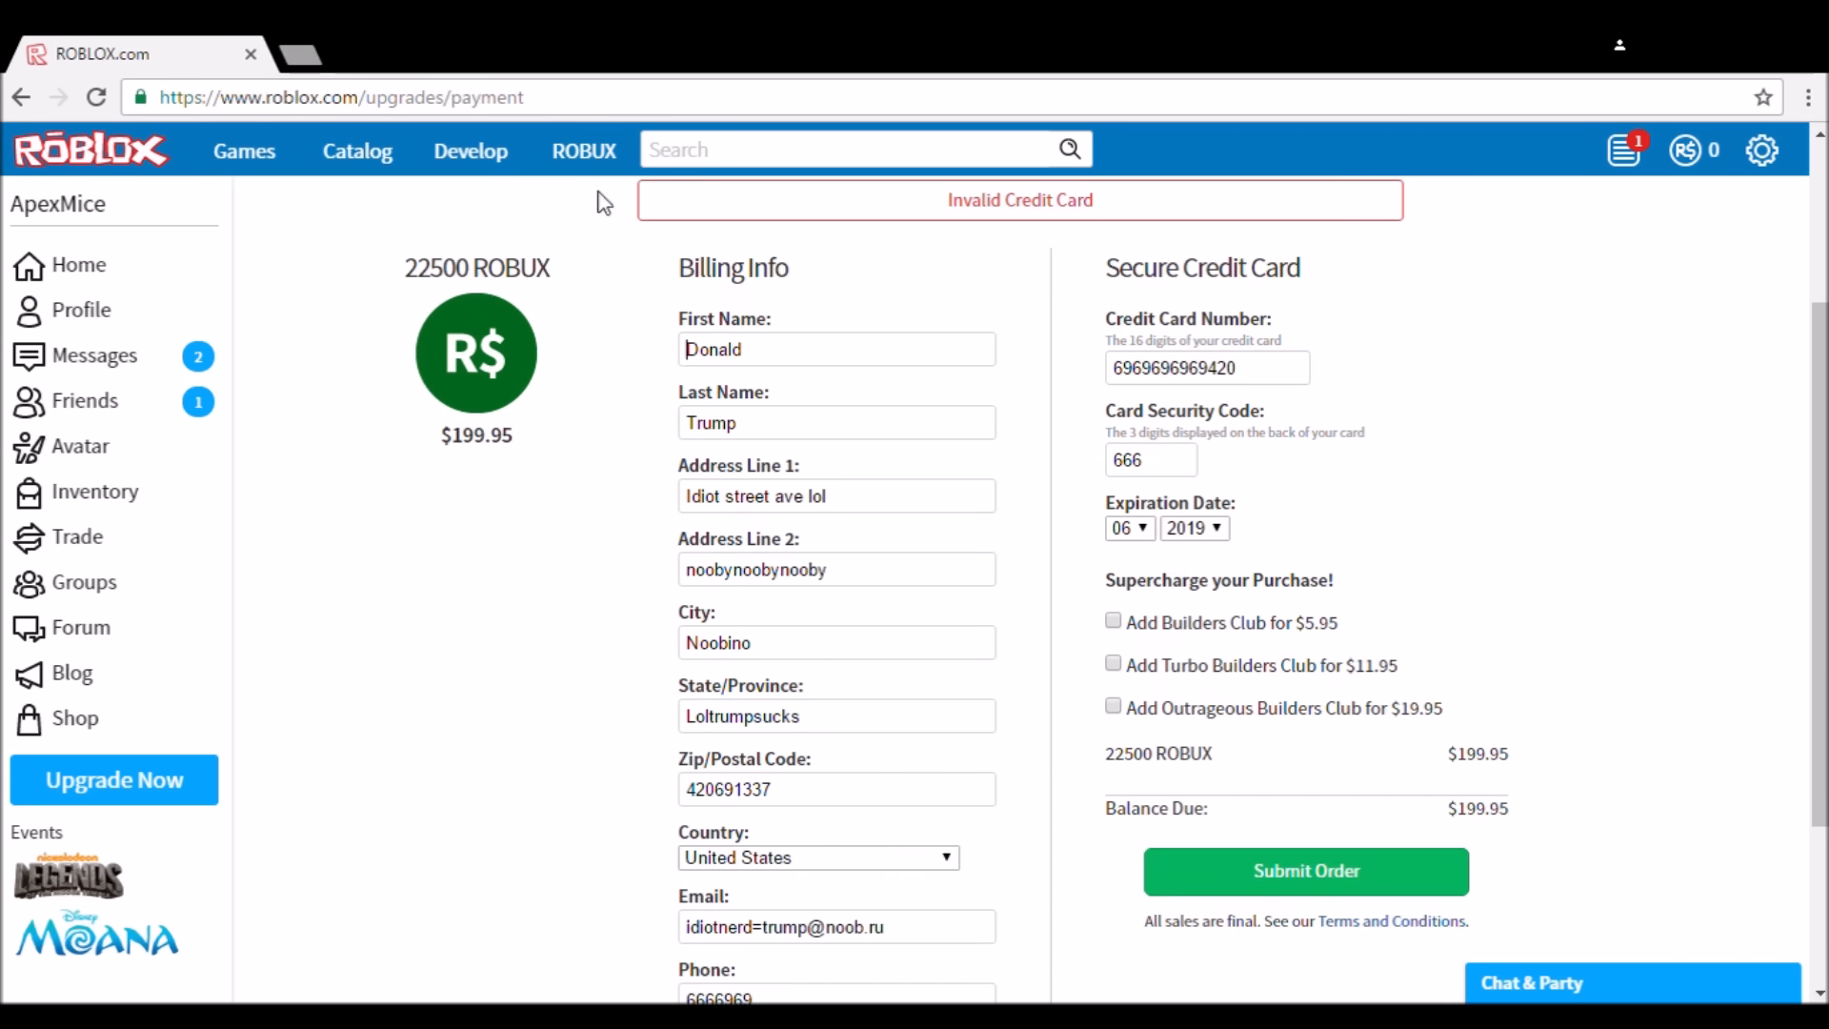
Step: Leave the payment form for the item Catalog and its featured items
left_click(389, 164)
scroll(1487, 792, "down", 2)
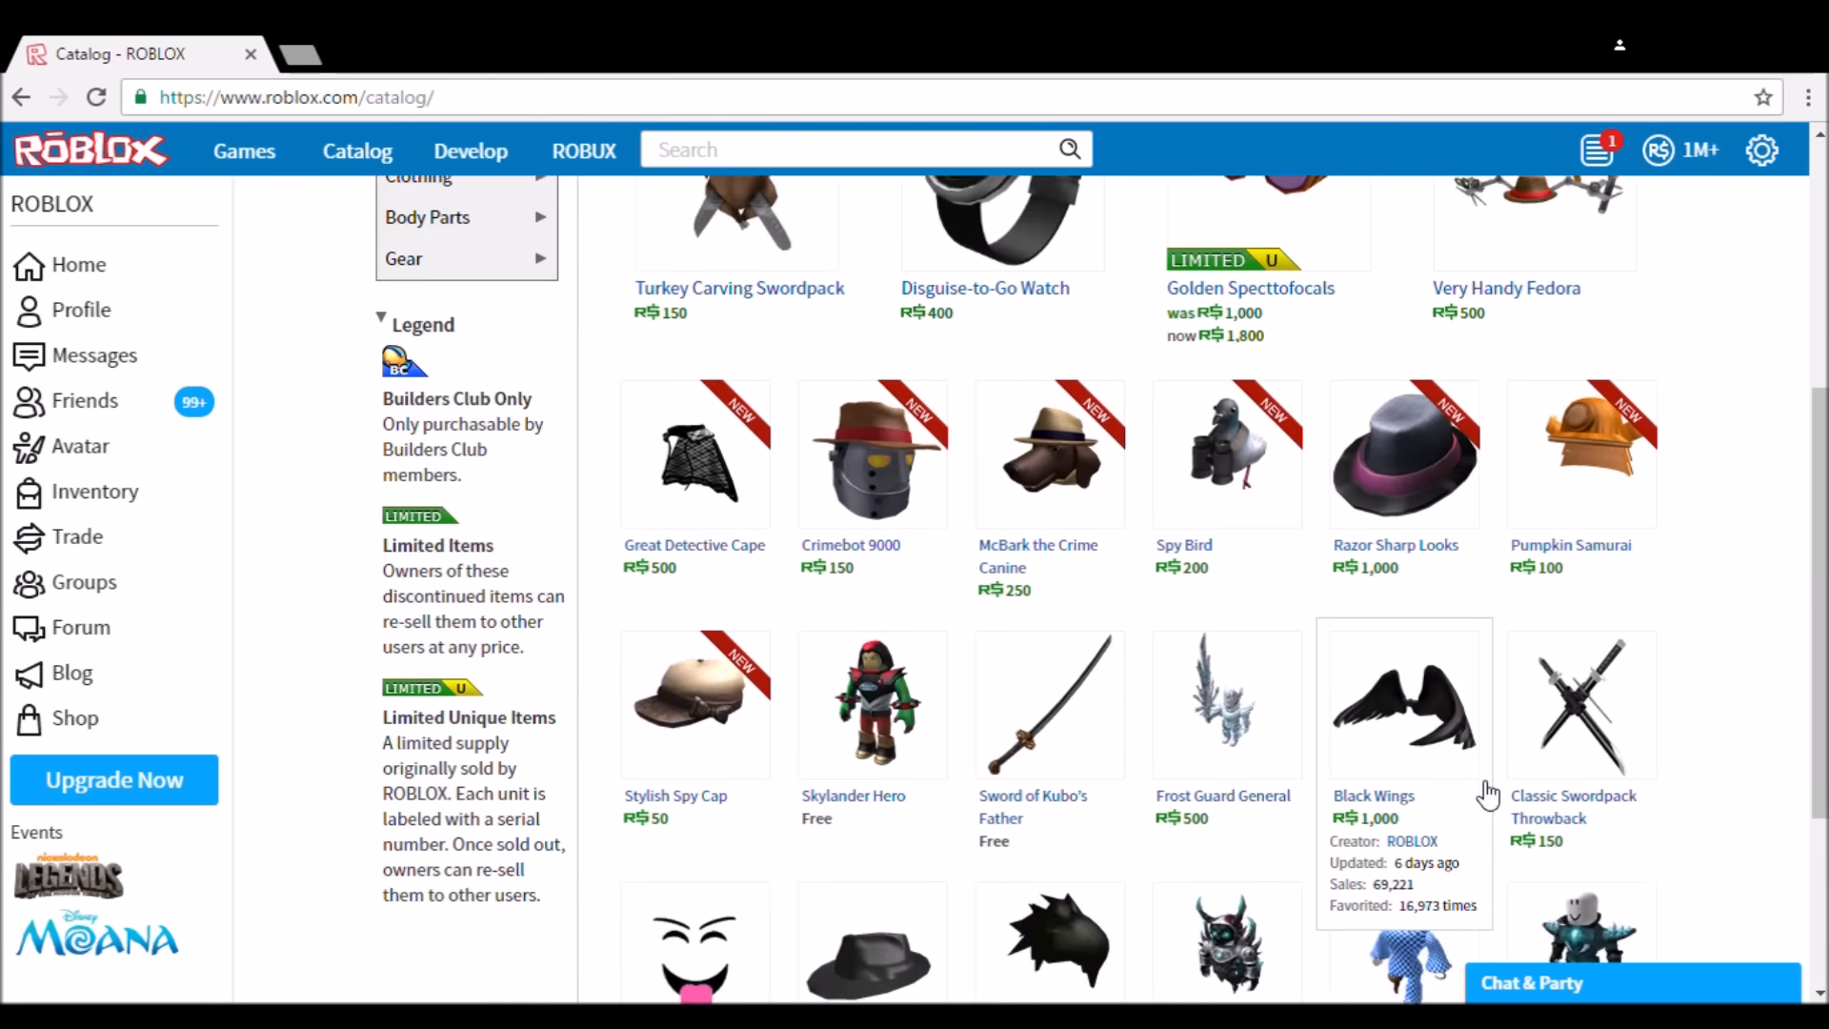
scroll(1487, 793, "down", 3)
scroll(1476, 780, "down", 1)
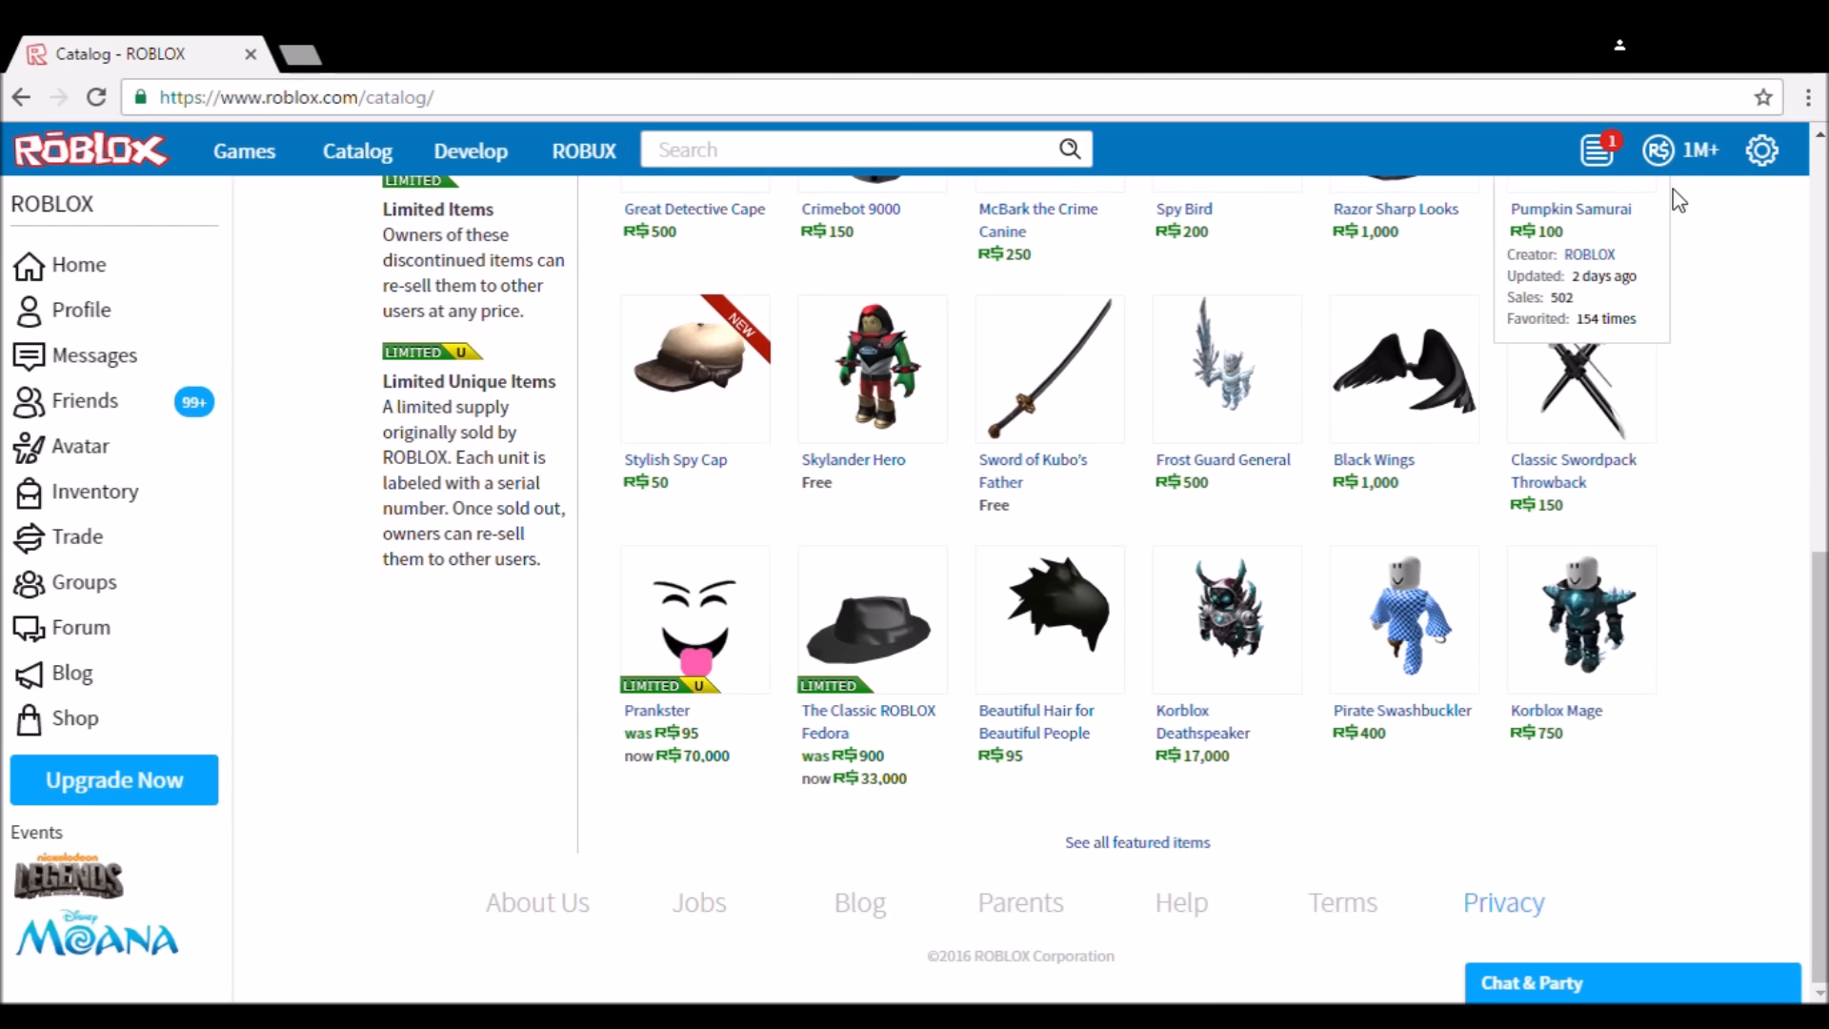
scroll(887, 516, "up", 2)
scroll(648, 514, "up", 2)
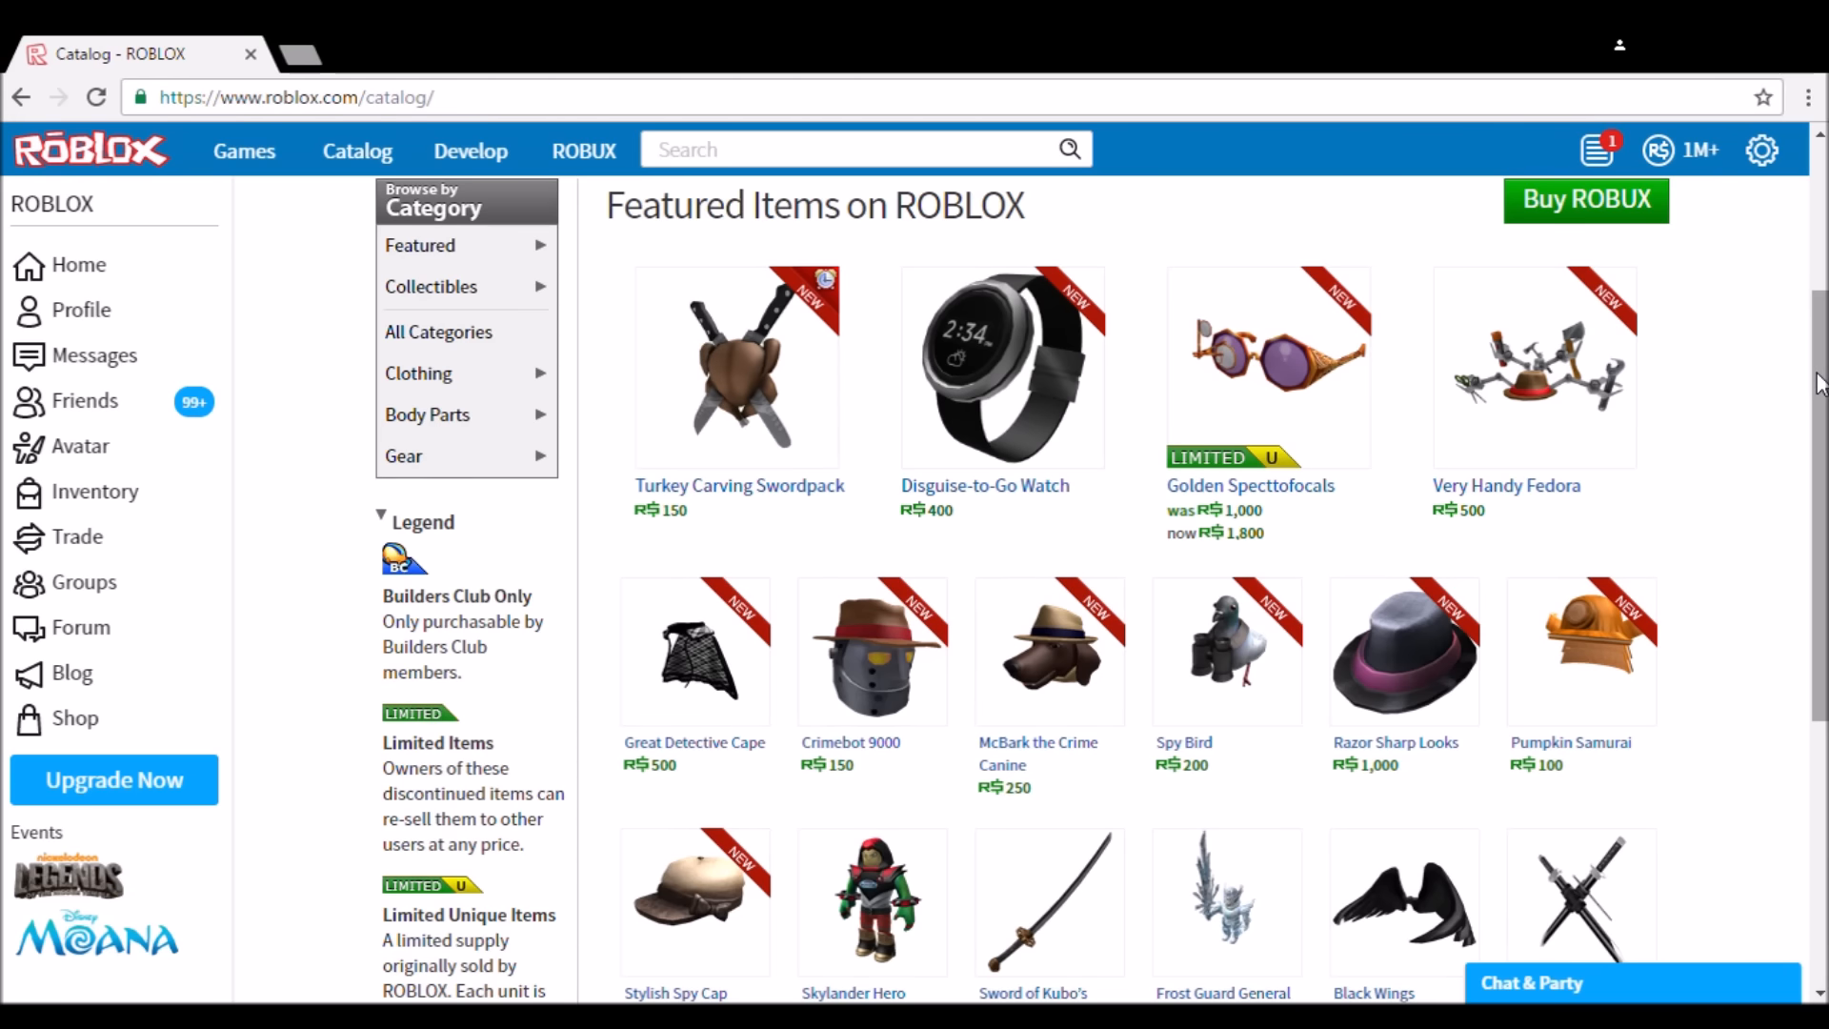
scroll(1001, 428, "down", 5)
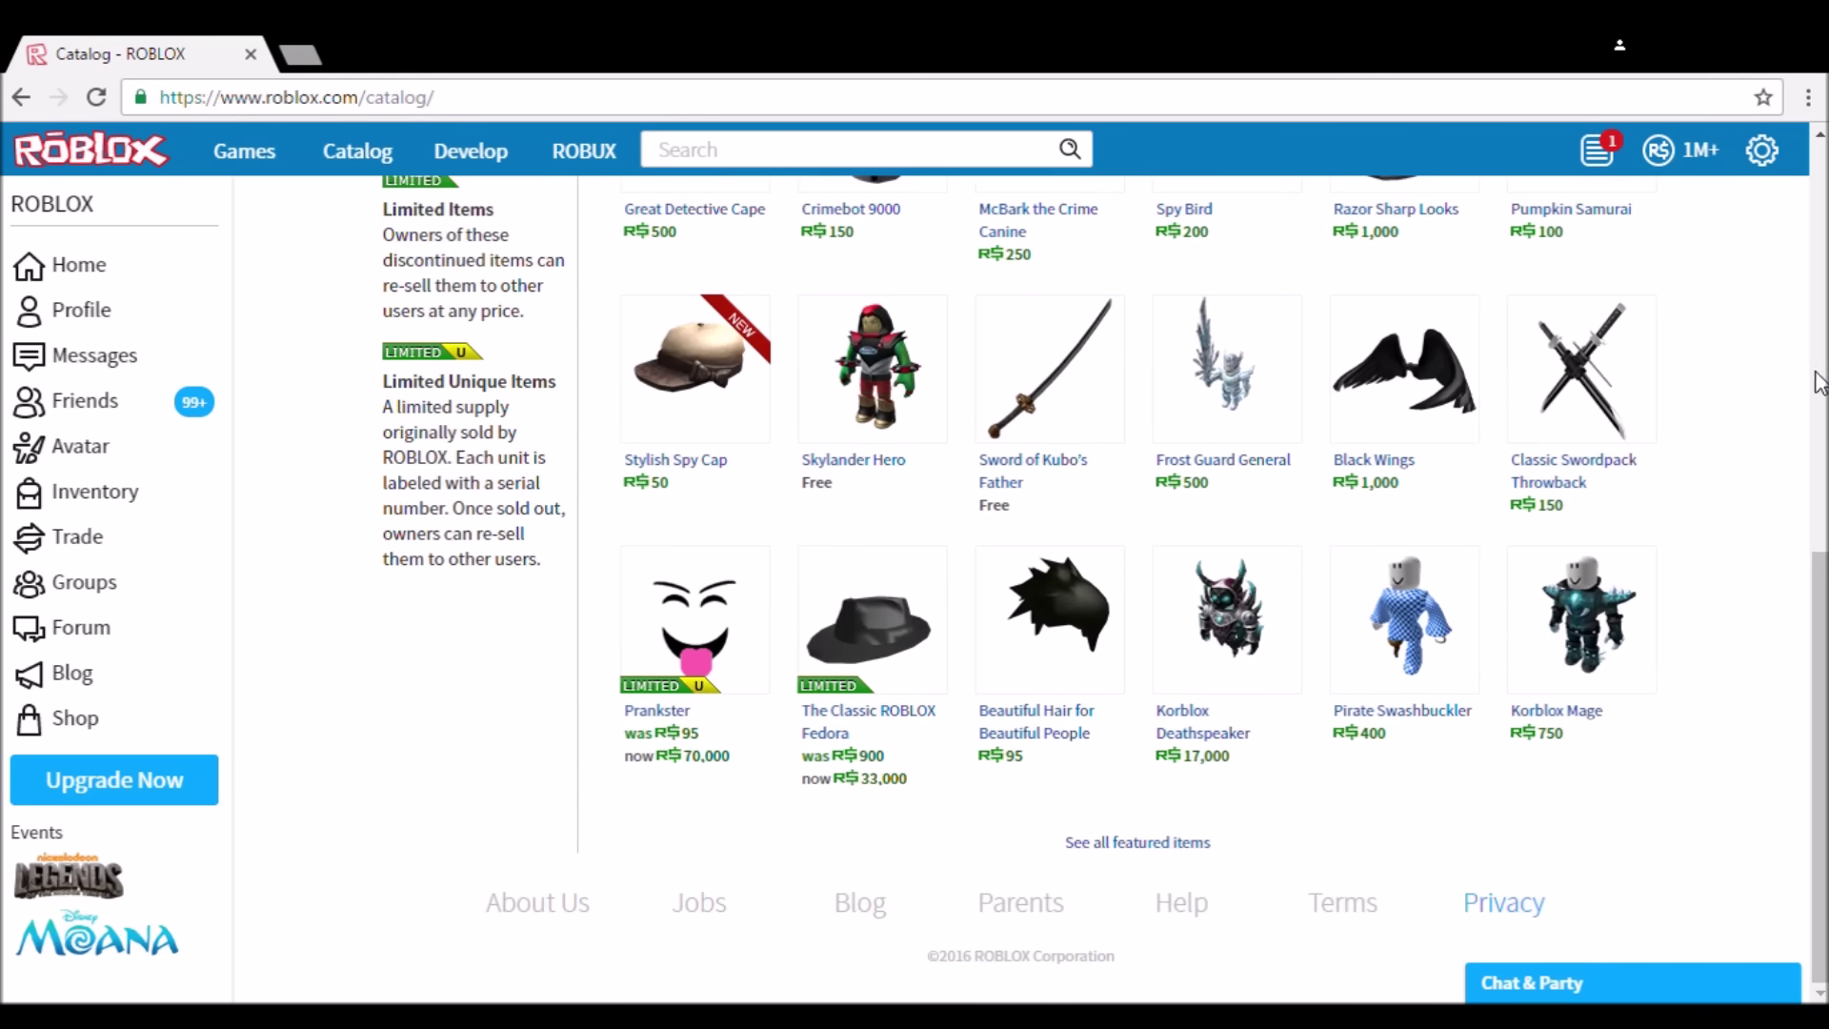
Step: Show all featured items and go to the Cinnamon Hair item page (80 ROBUX)
left_click(1171, 851)
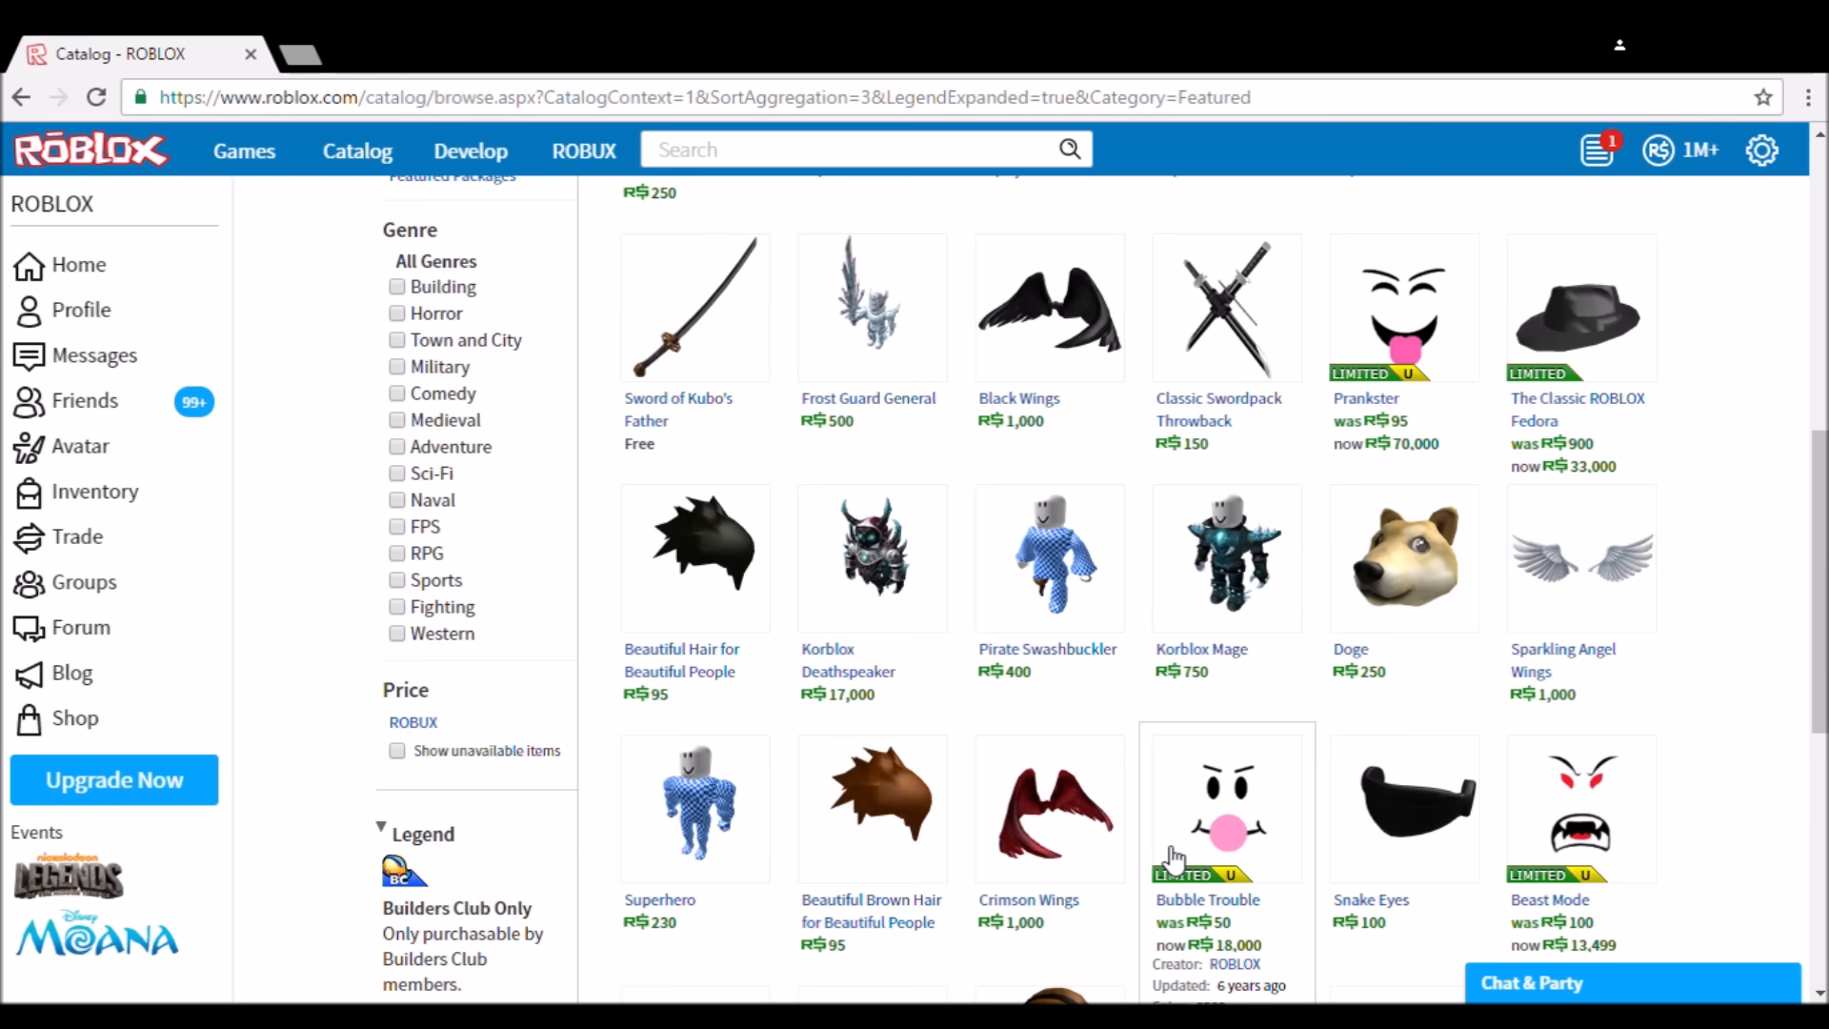
scroll(1173, 856, "down", 2)
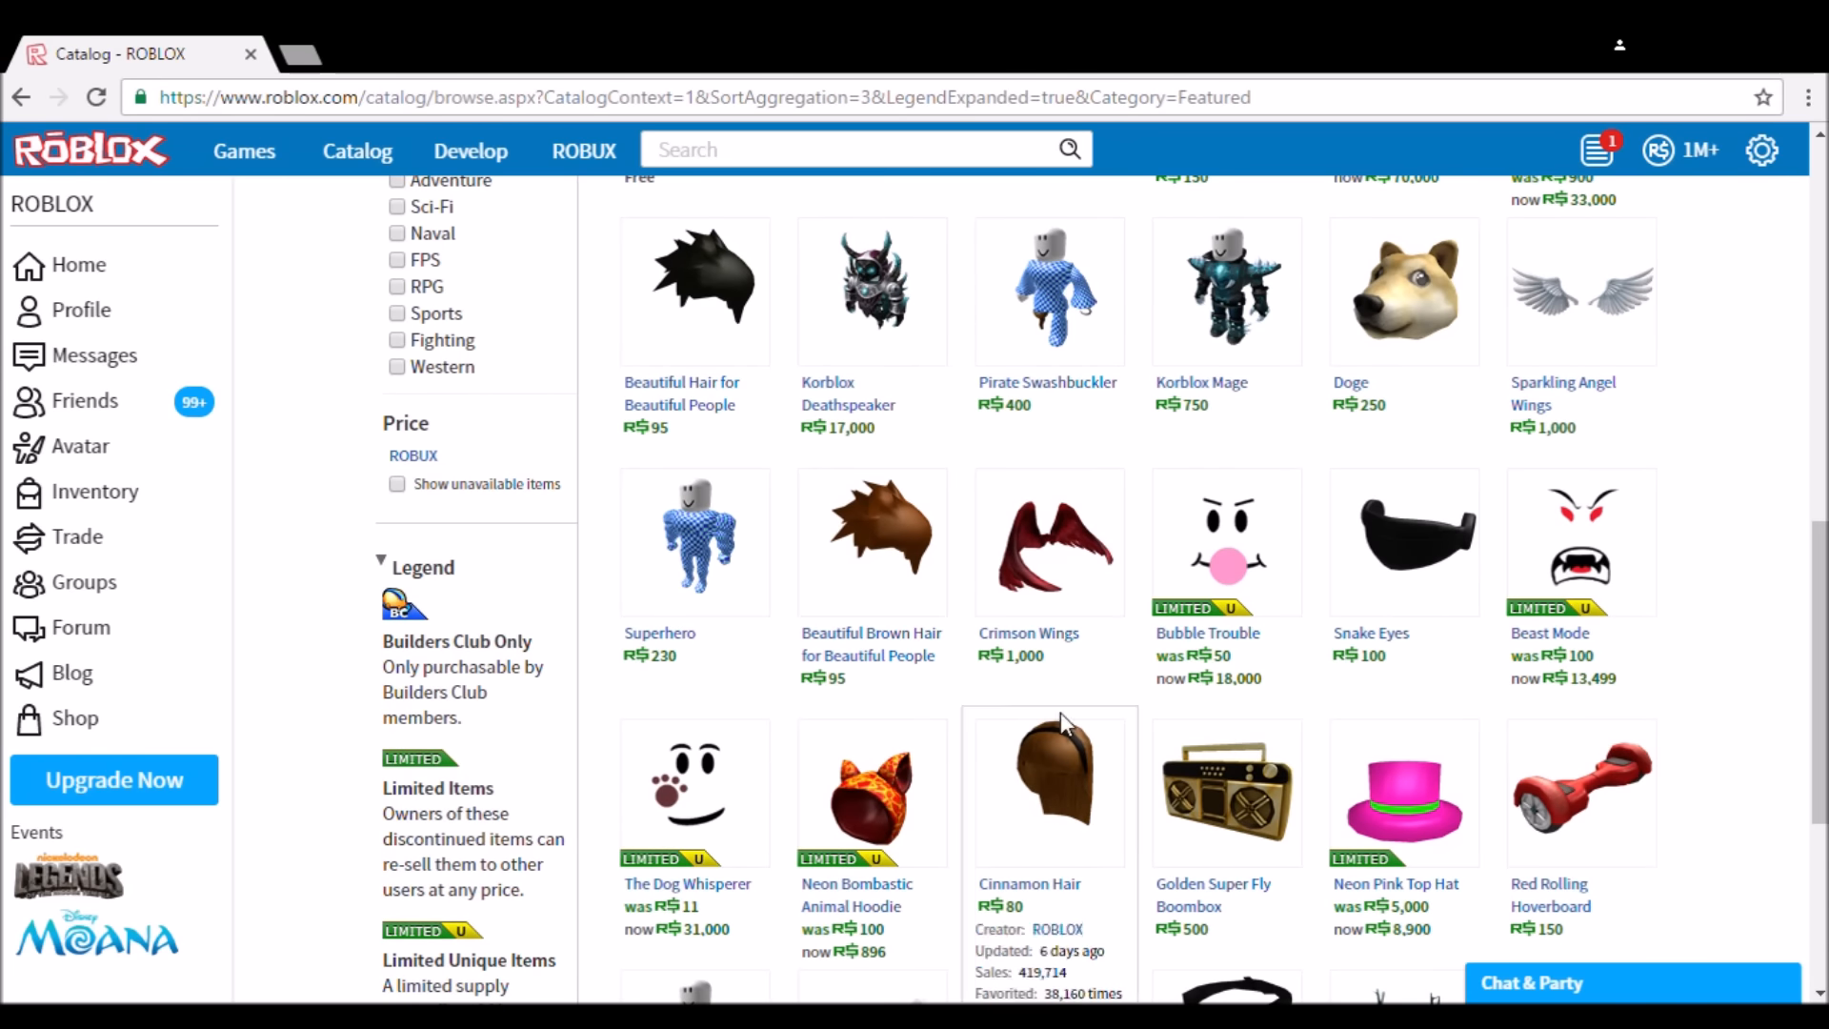
scroll(910, 591, "down", 1)
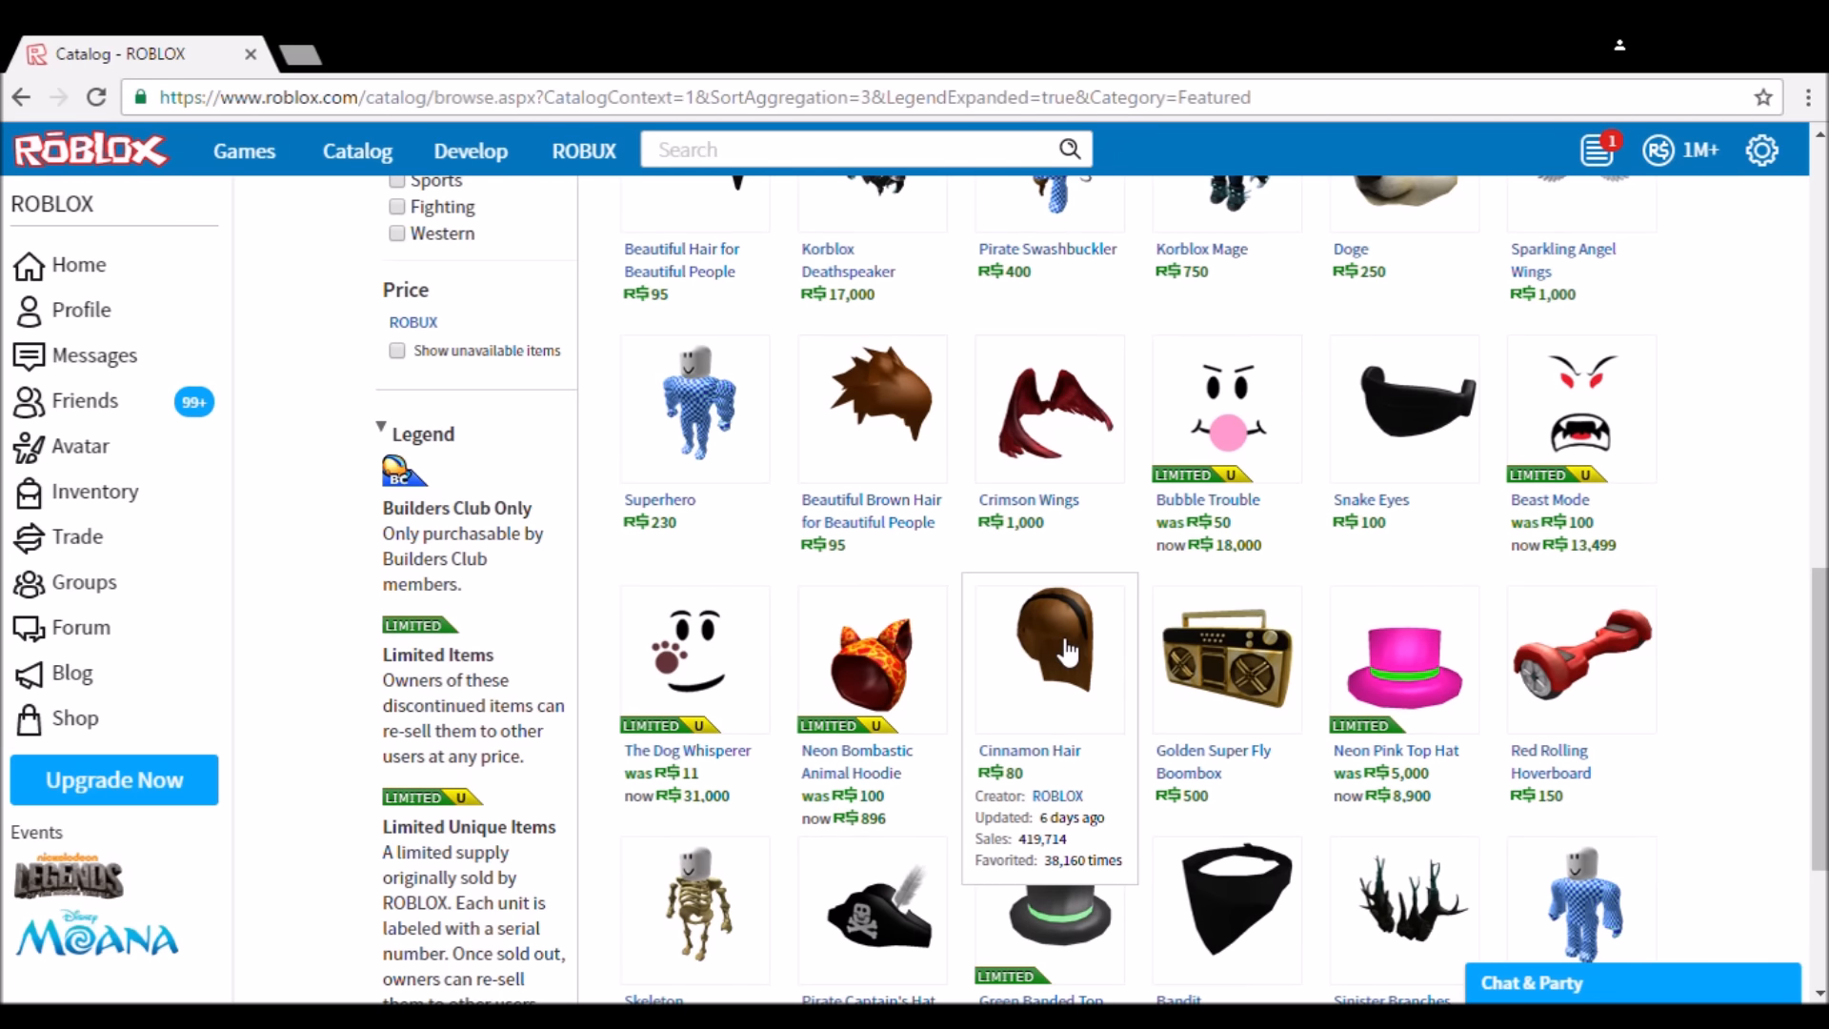
left_click(1069, 650)
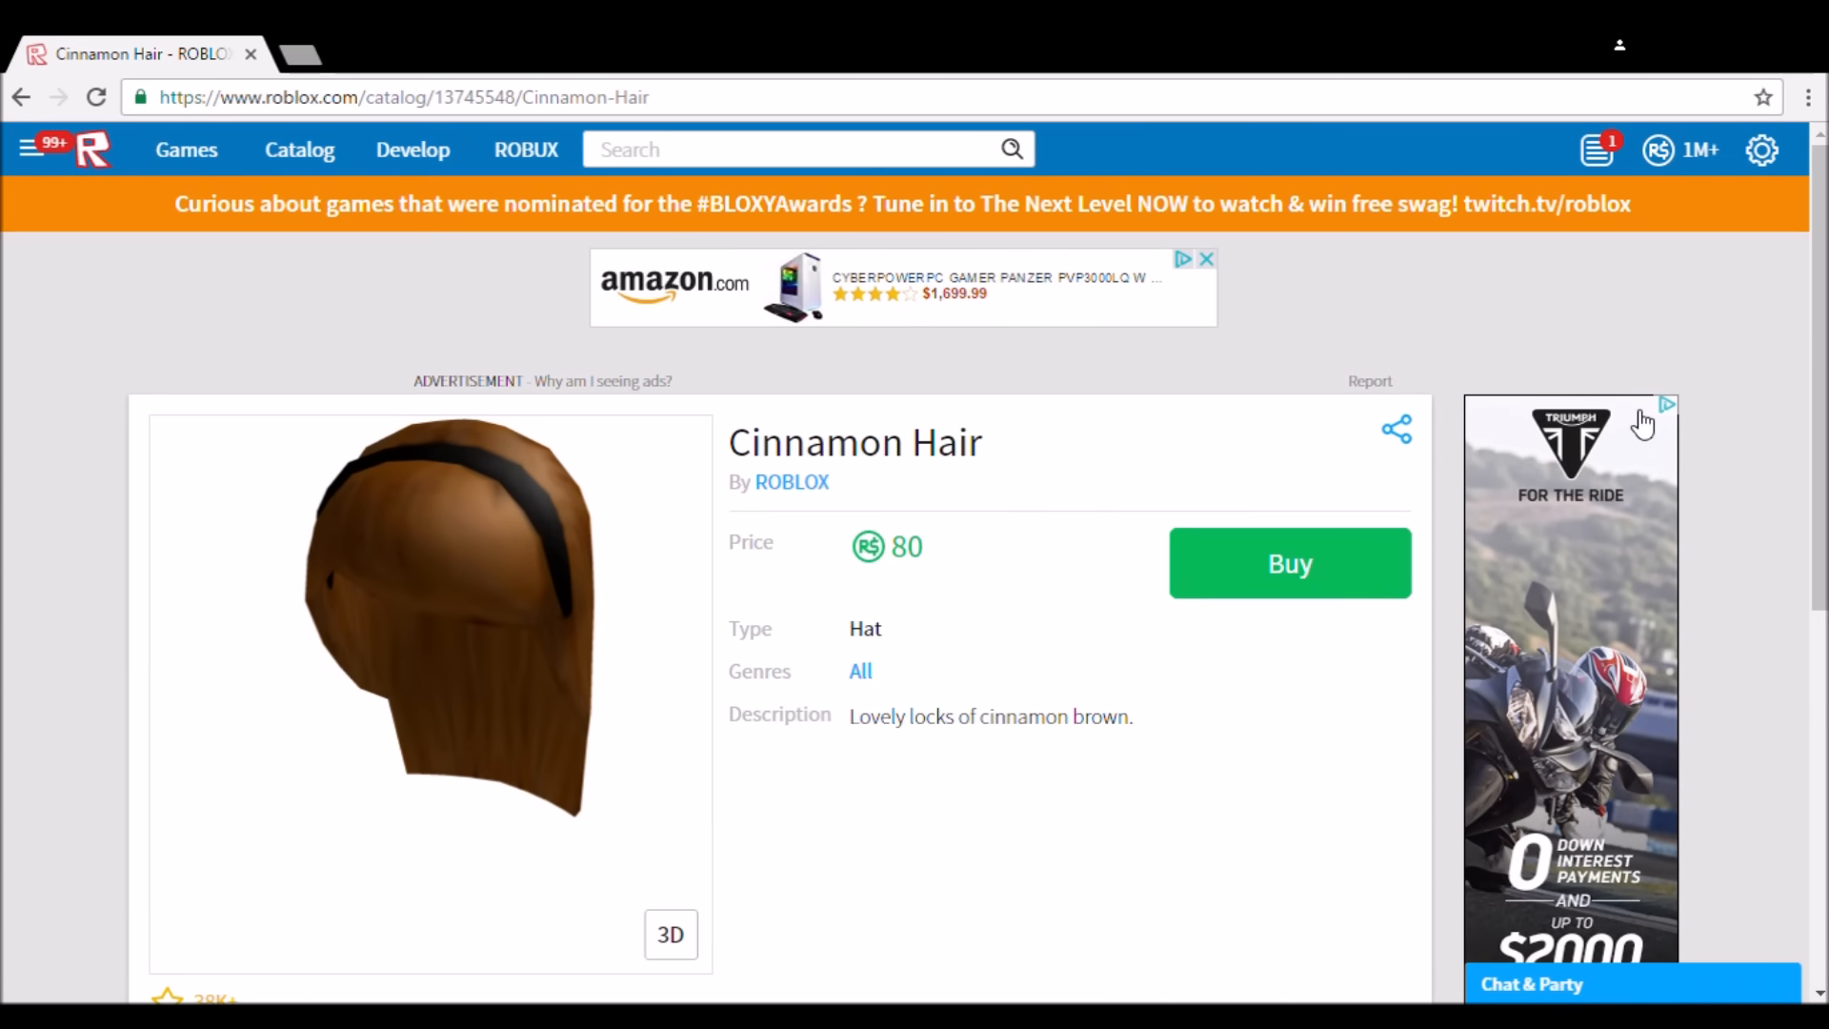
scroll(1643, 423, "down", 1)
scroll(1643, 423, "down", 1)
scroll(1643, 423, "up", 1)
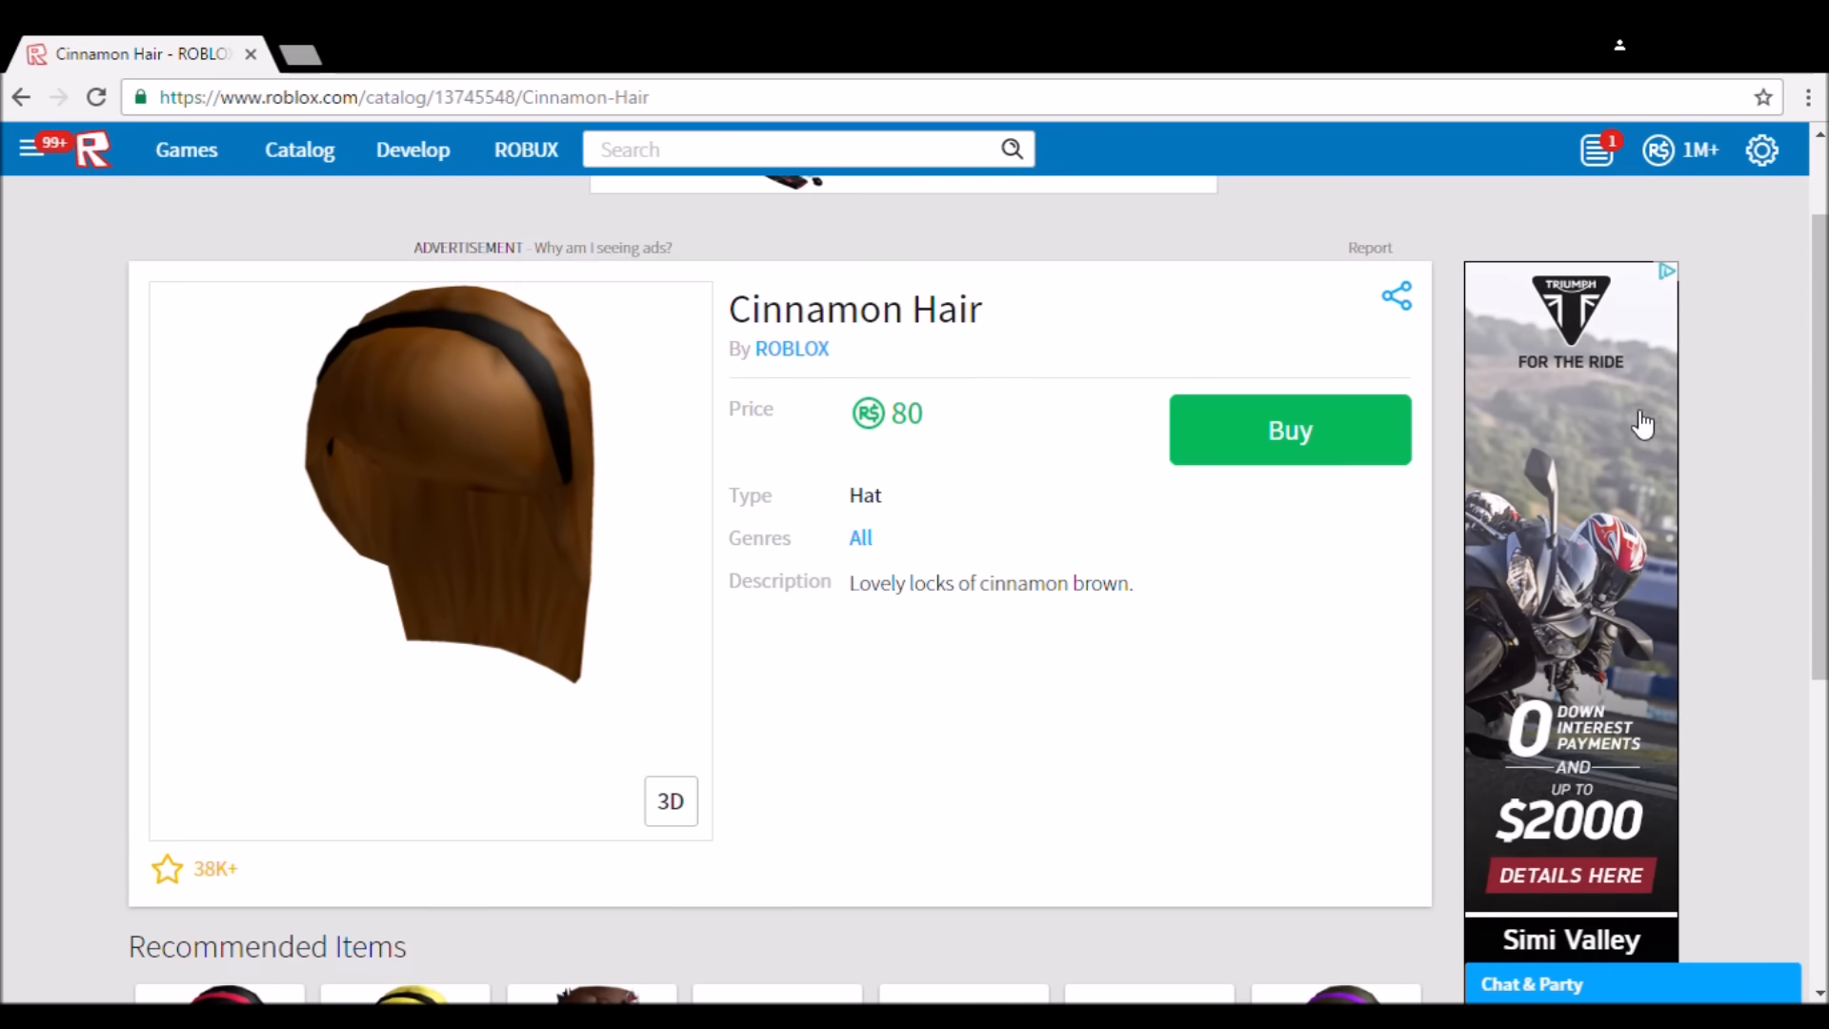
left_click_drag(1821, 429, 1820, 447)
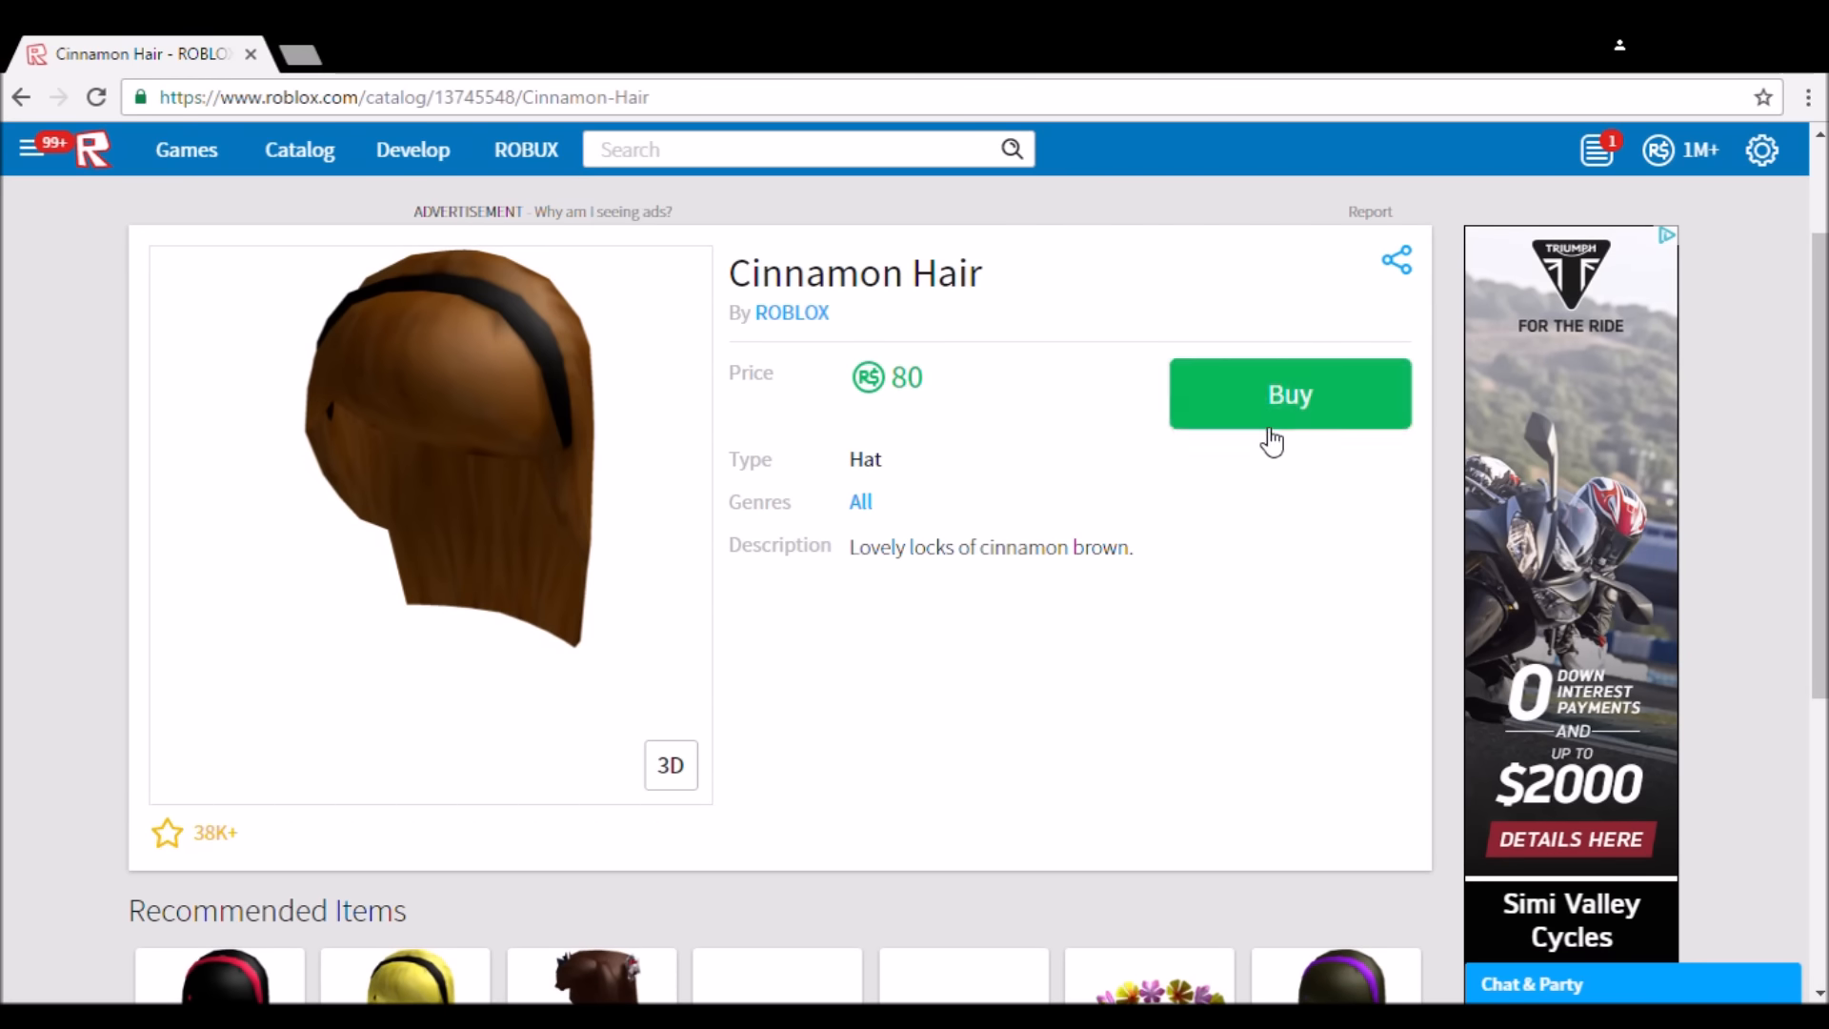
left_click(1299, 402)
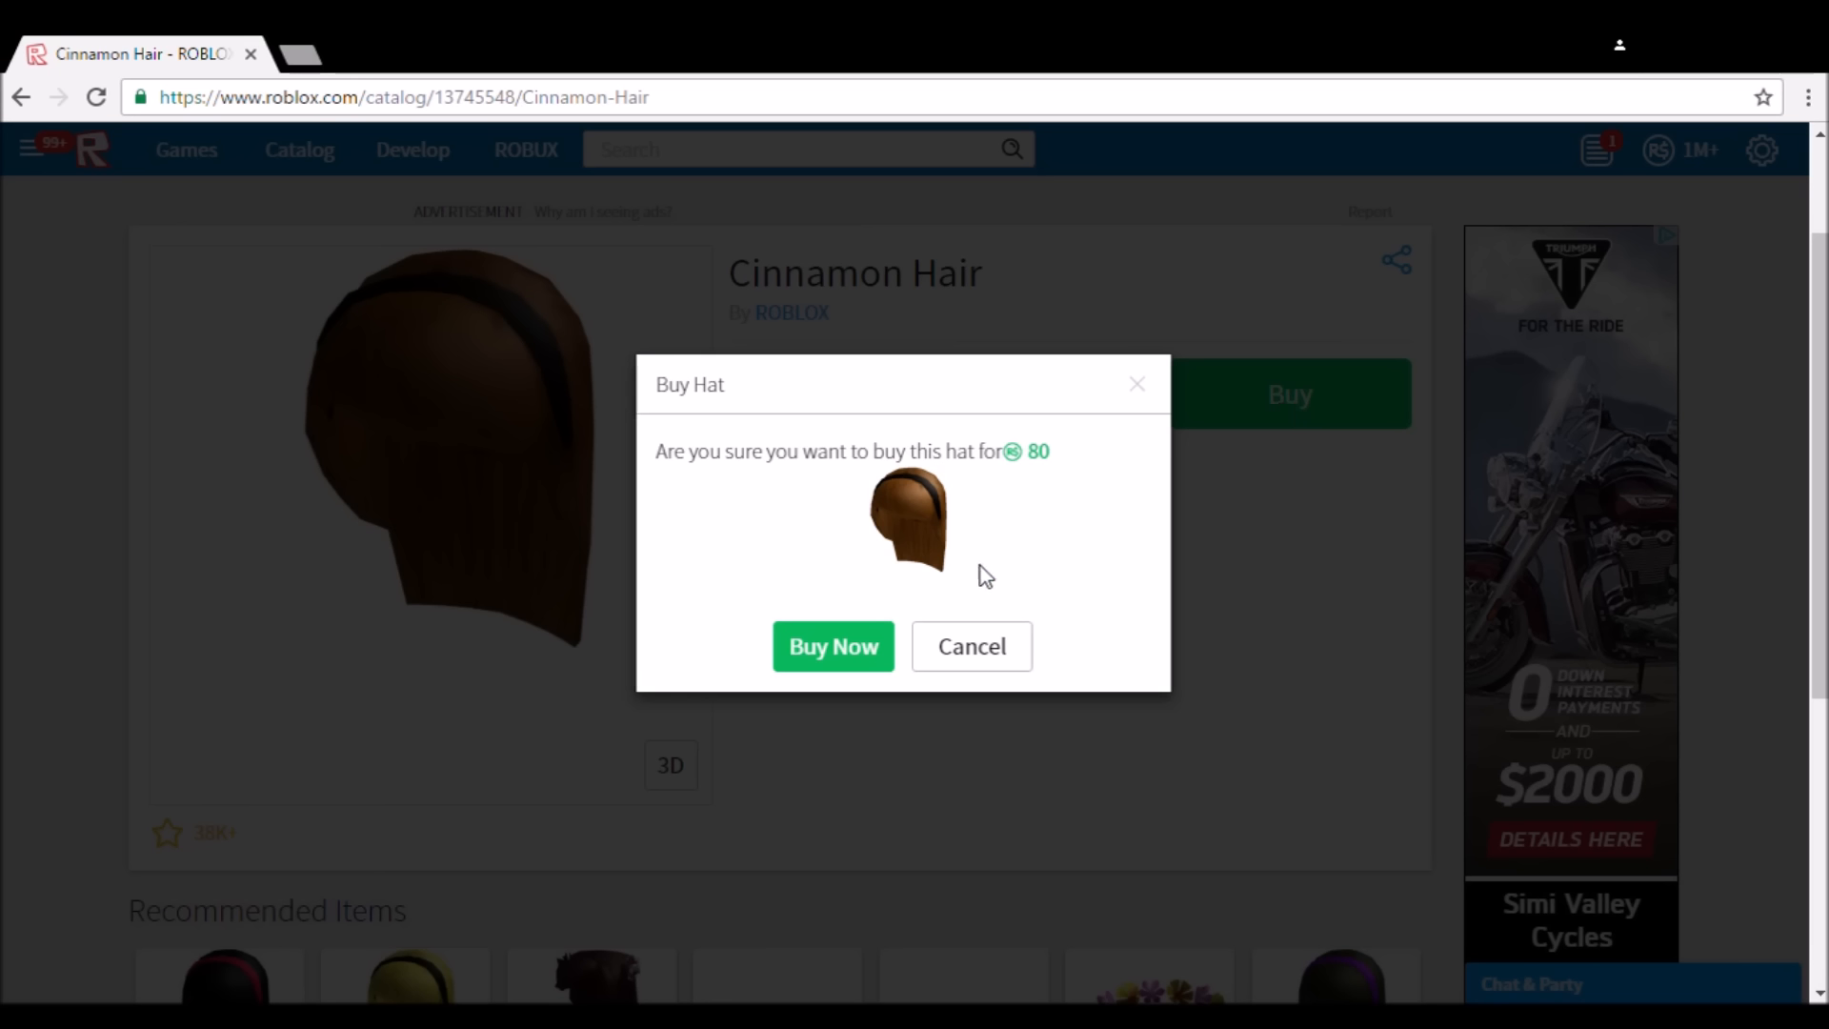
Step: Confirm buying the Cinnamon Hair hat for 80 Robux in the Buy Hat dialog
left_click(848, 659)
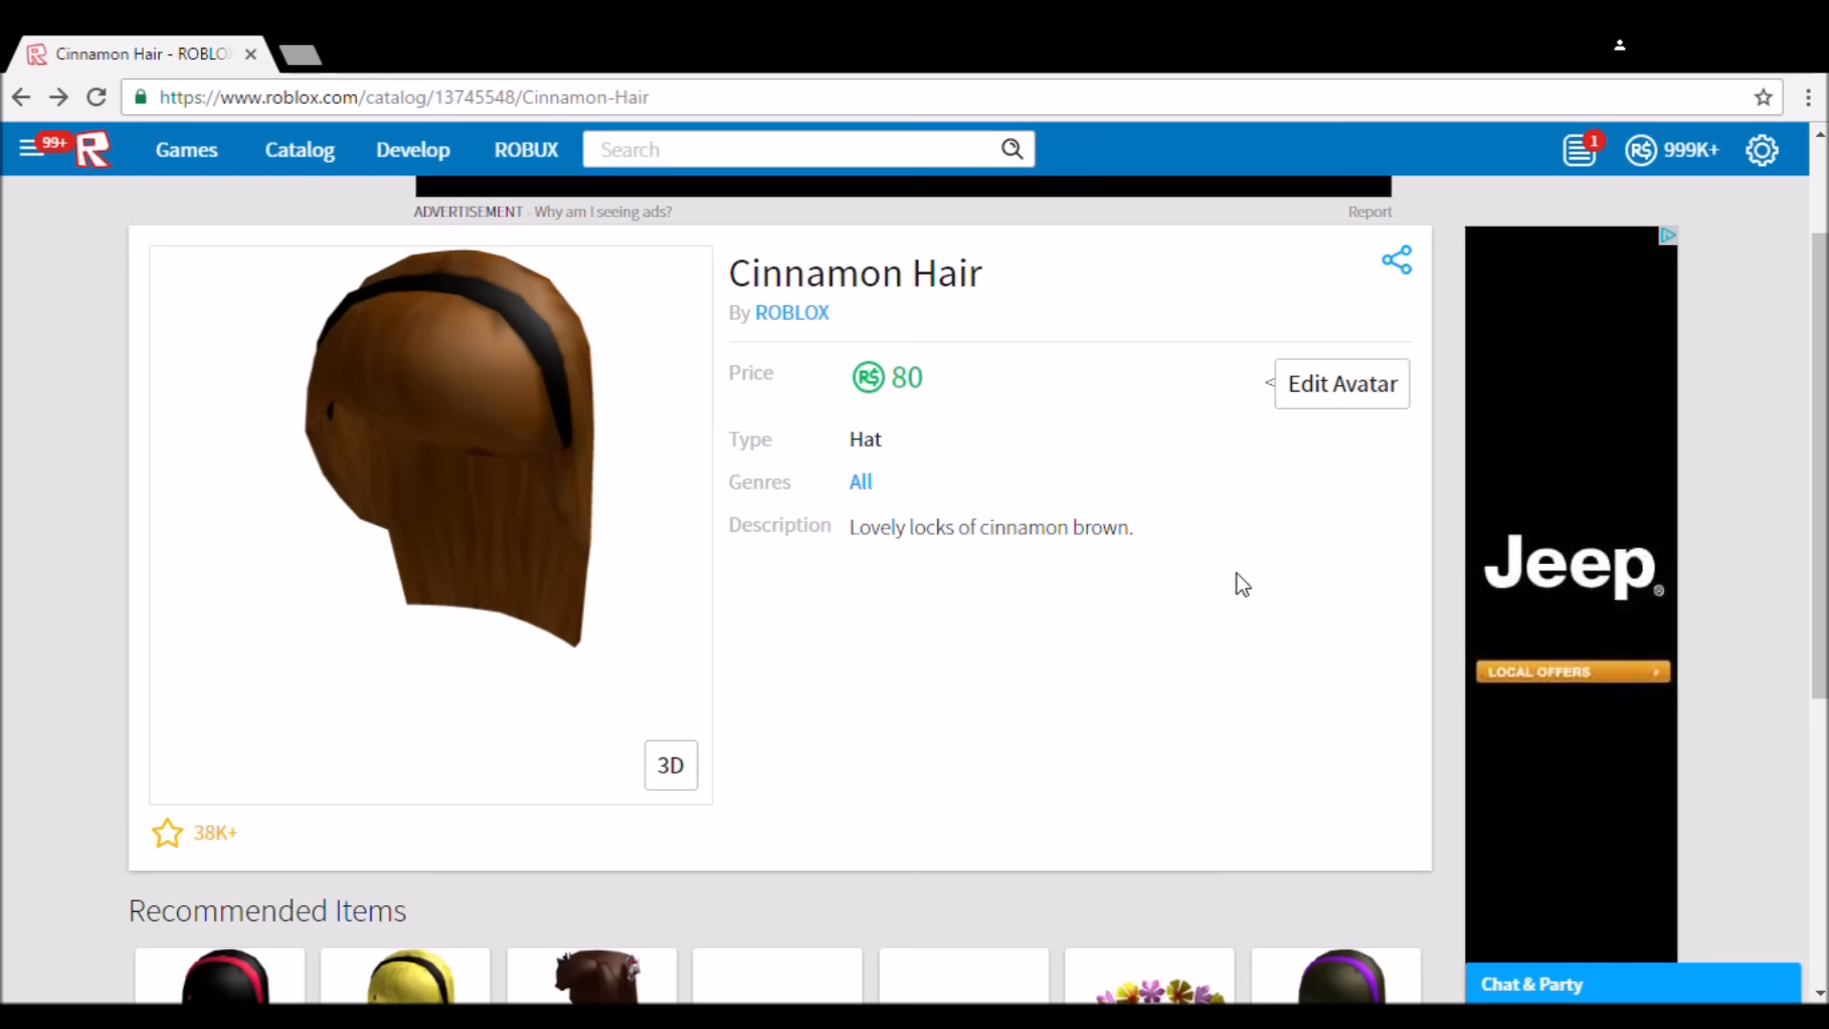